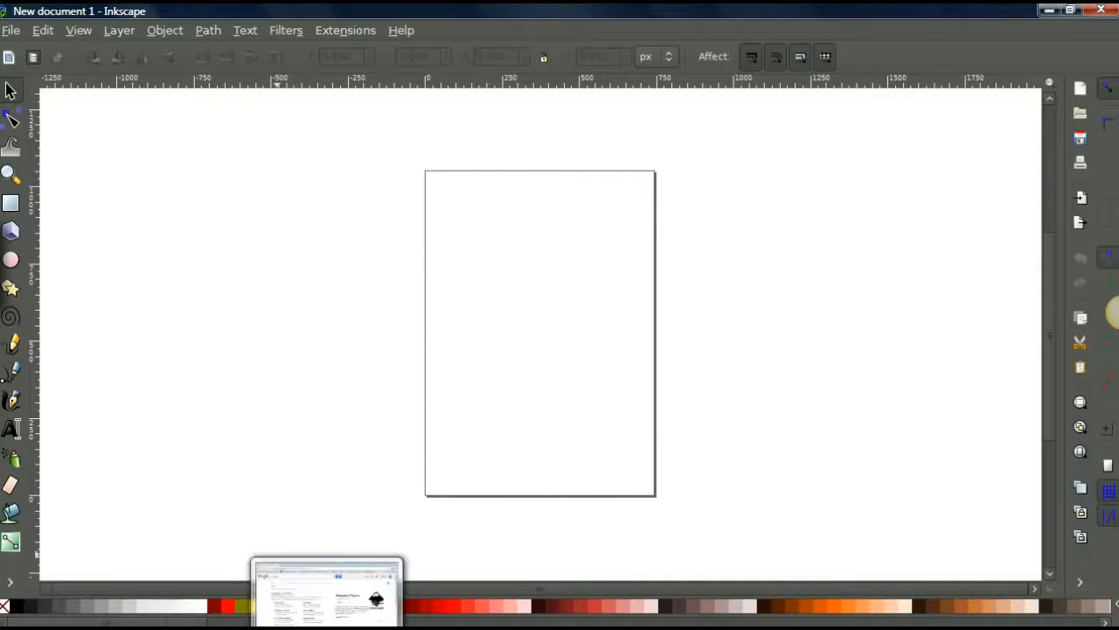
# - Switch to the browser and open the Windows installer download page on the Inkscape website
pyautogui.click(327, 594)
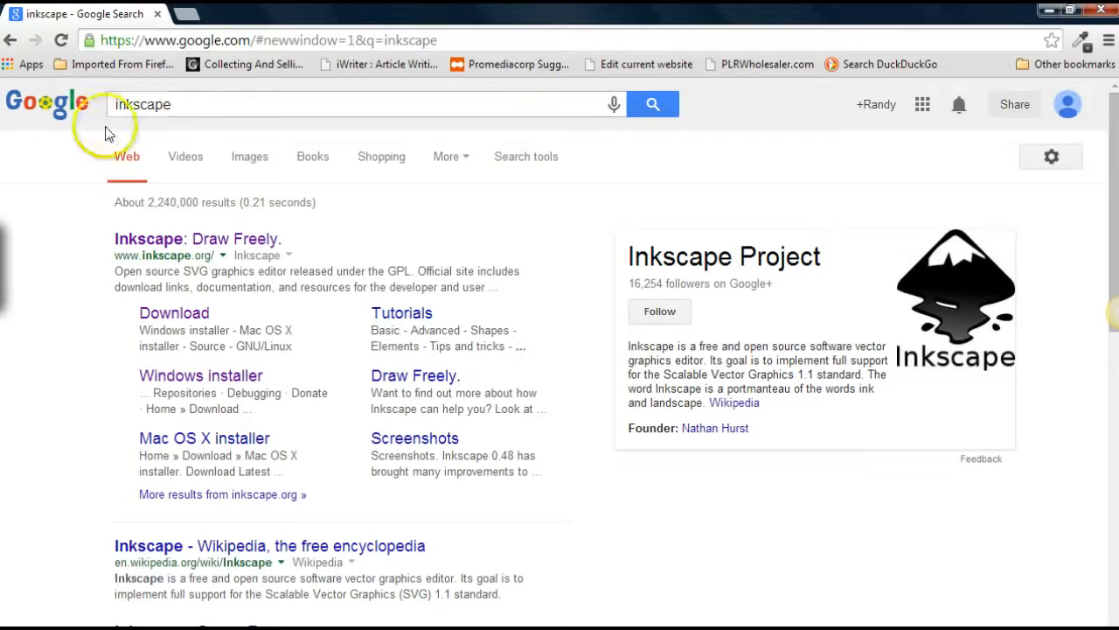
pyautogui.click(174, 313)
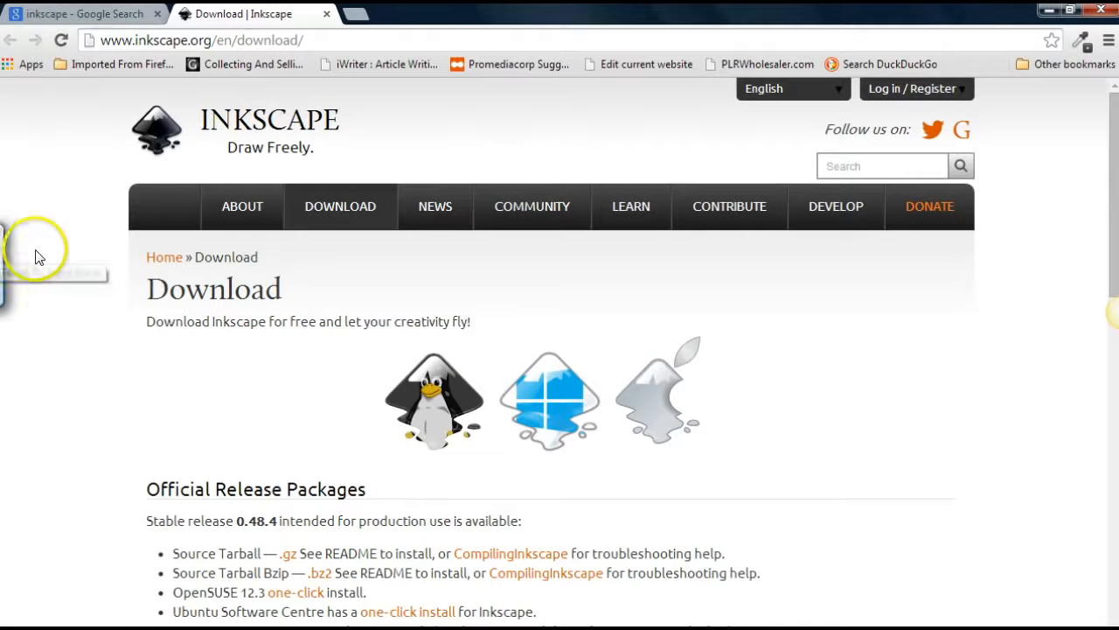
pyautogui.moveTo(332, 213)
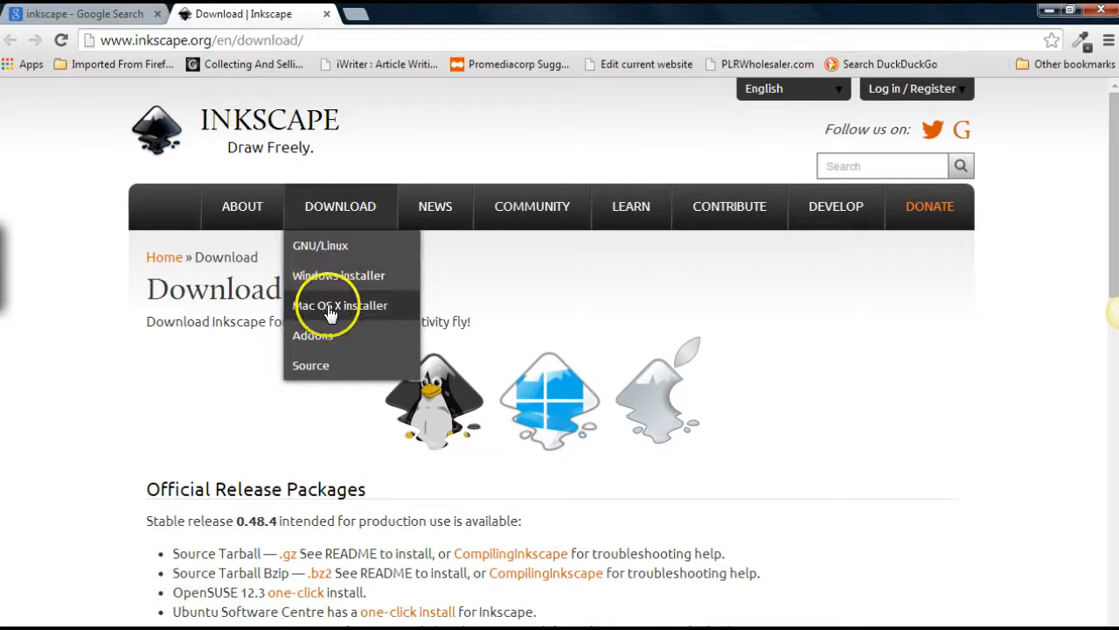
pyautogui.click(328, 278)
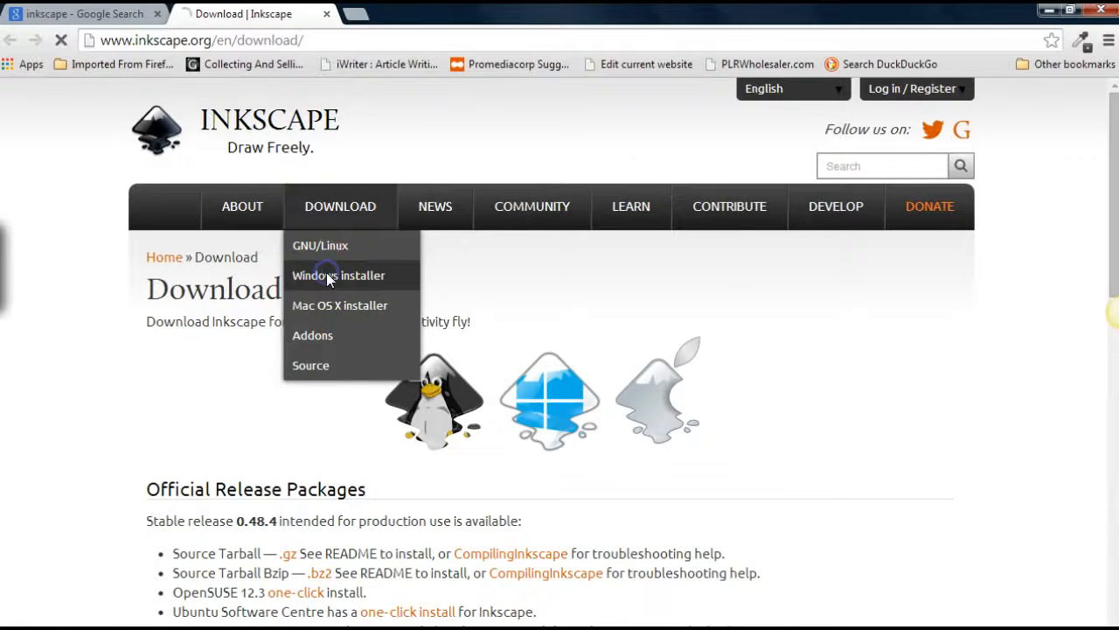
pyautogui.scroll(-1, 91, 320)
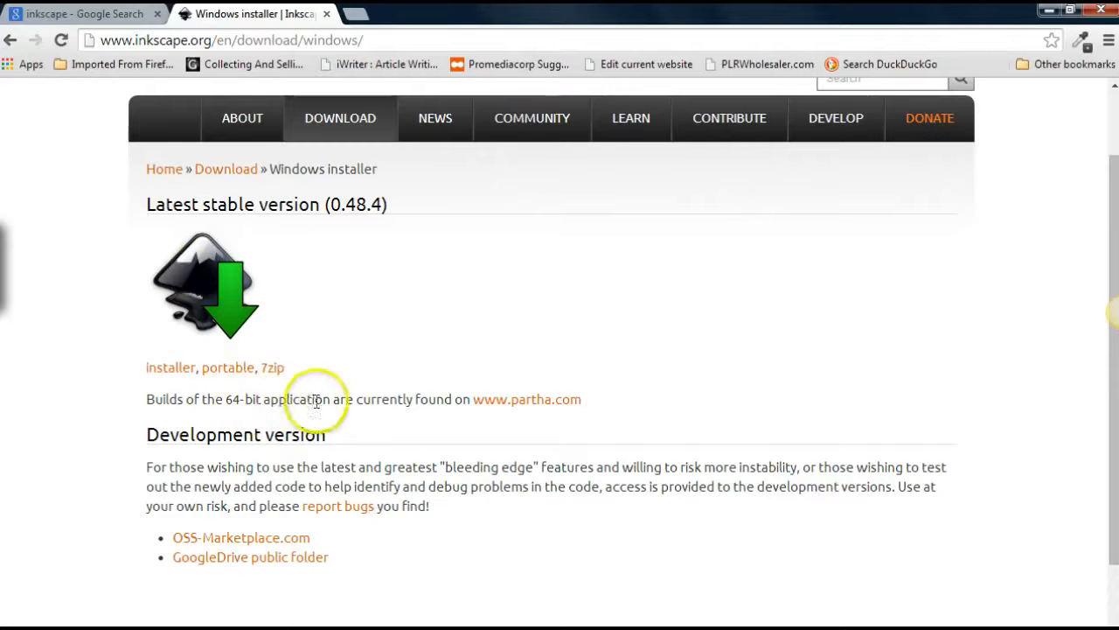
pyautogui.click(540, 401)
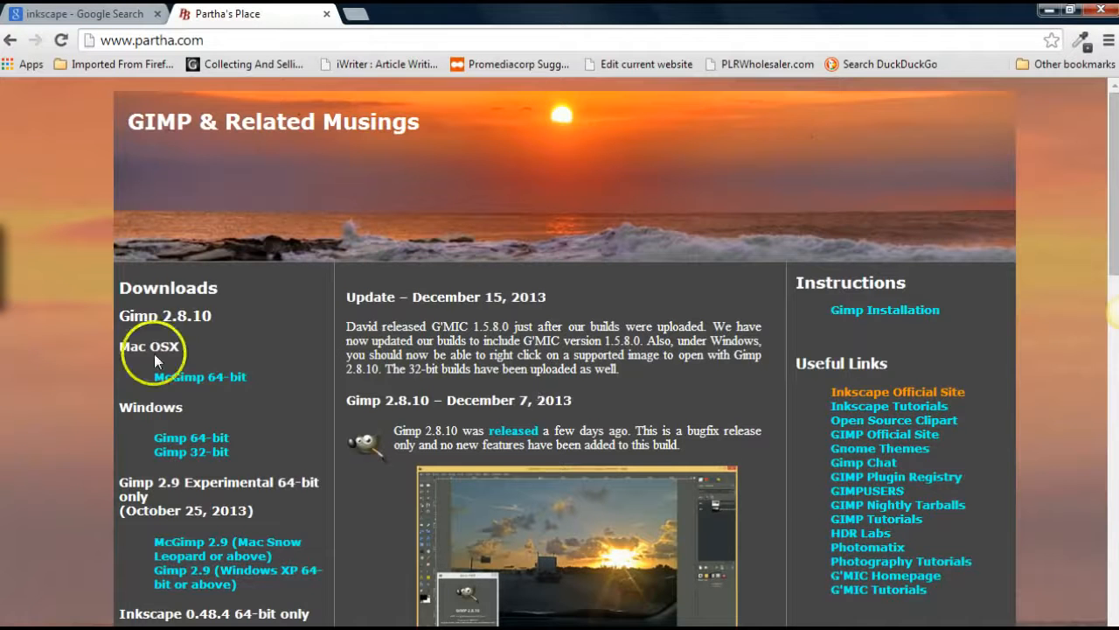
pyautogui.scroll(-2, 45, 341)
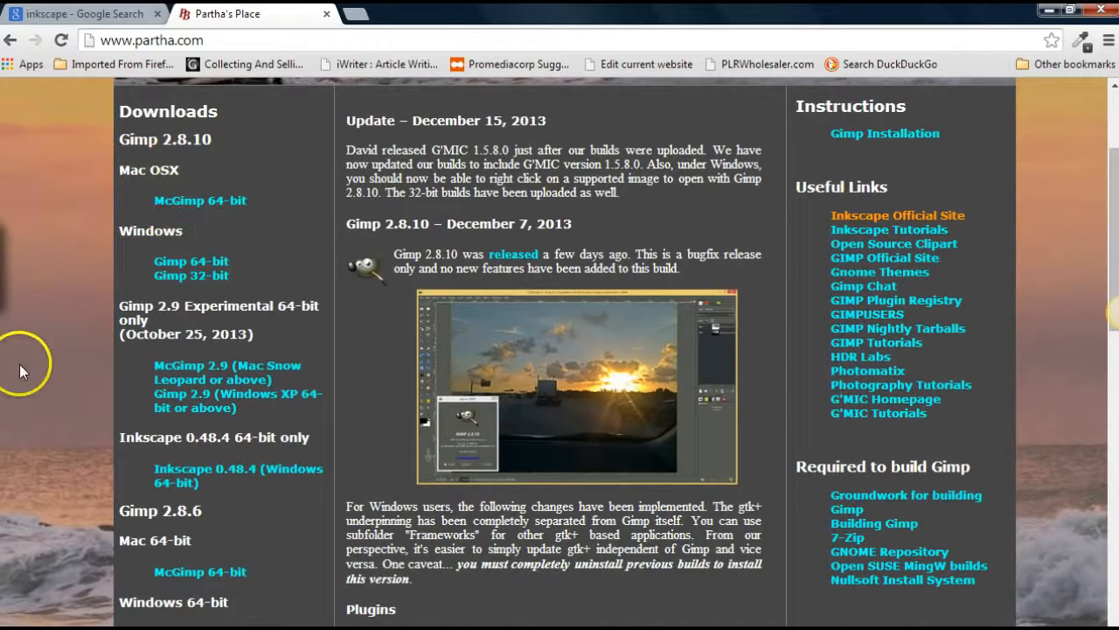
pyautogui.scroll(-1, 21, 364)
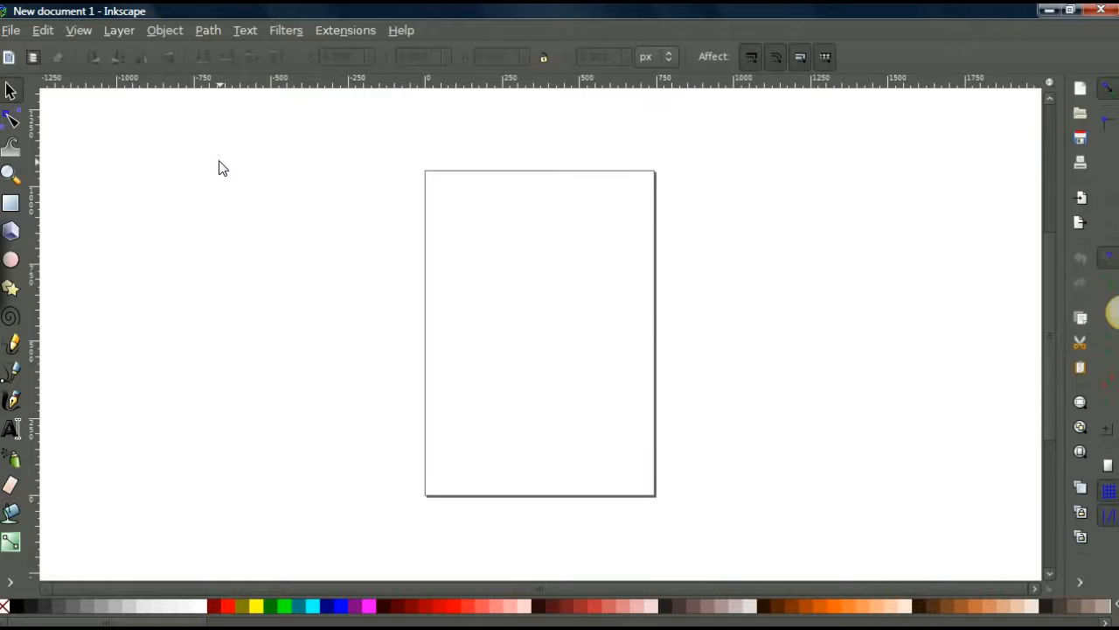
# - In Inkscape, open chiropractor-2-new-bmp.png from the Desktop's Inkscape-SVG folder and maximize its document window
pyautogui.click(12, 32)
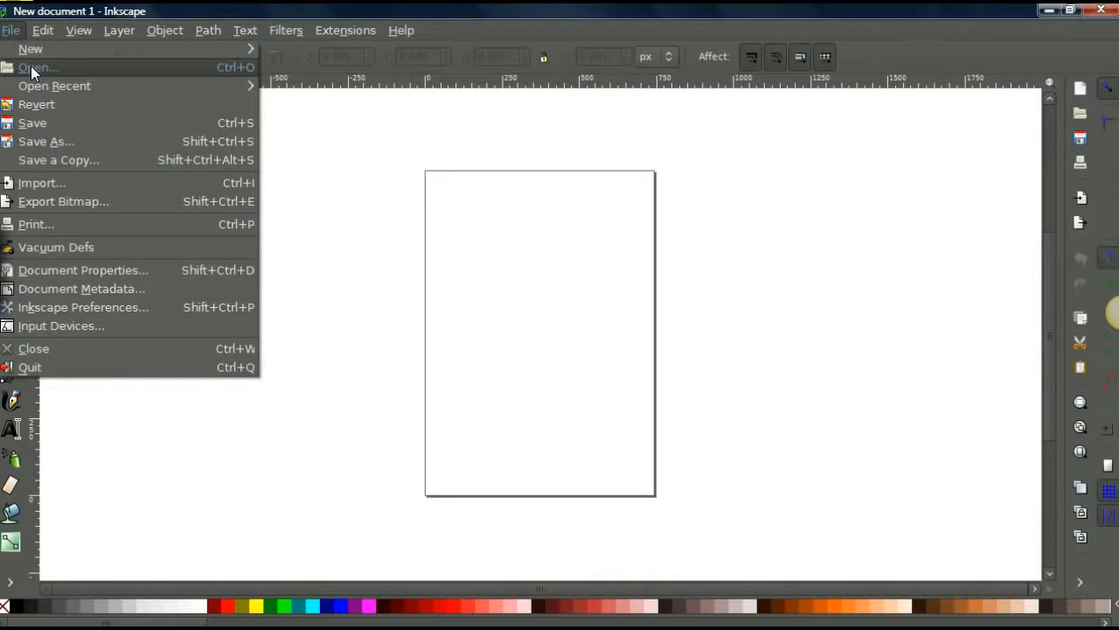
pyautogui.click(31, 67)
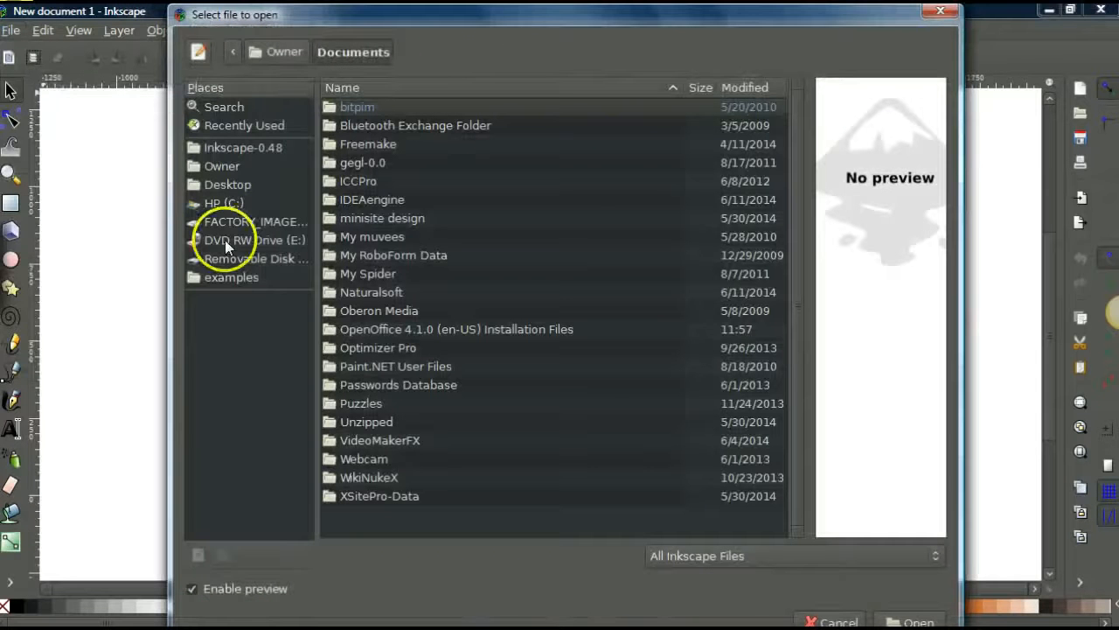
pyautogui.click(227, 183)
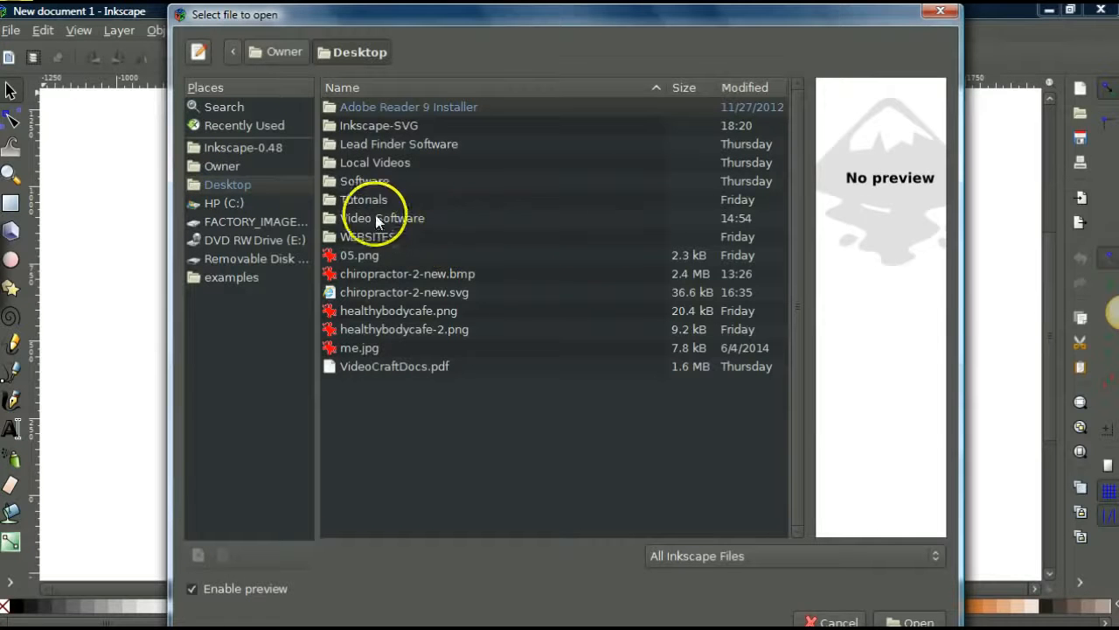
pyautogui.doubleClick(371, 125)
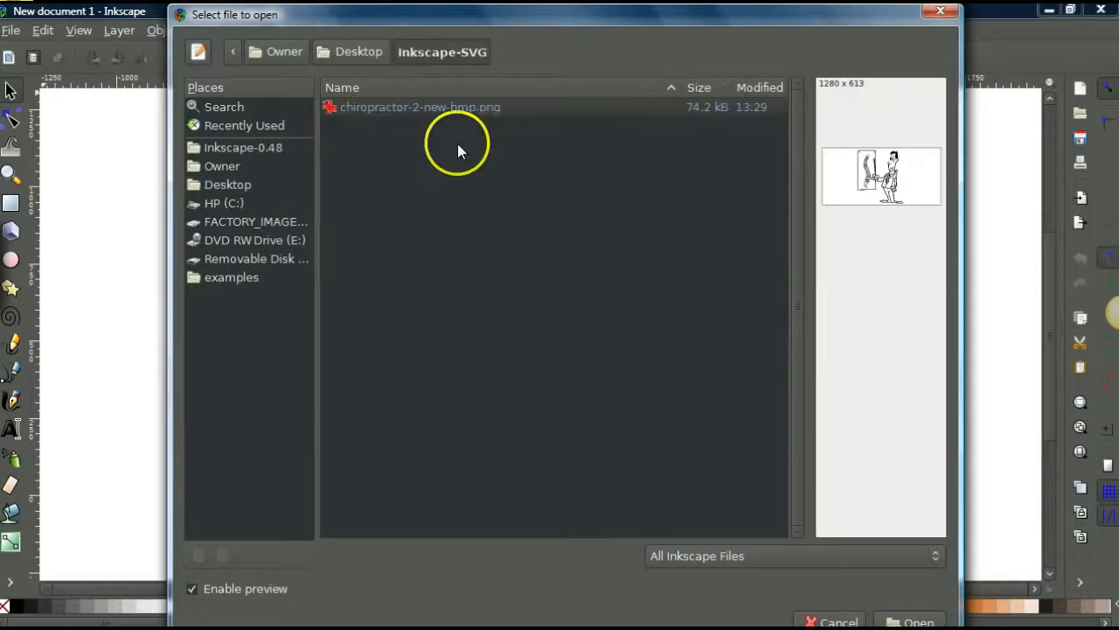
pyautogui.doubleClick(487, 107)
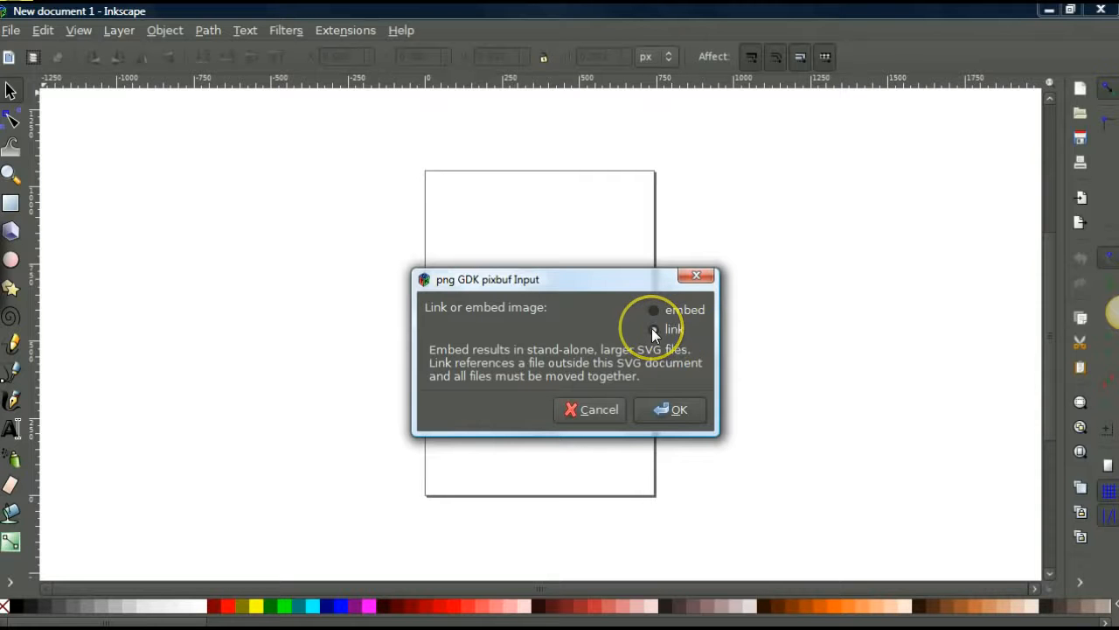
pyautogui.click(673, 403)
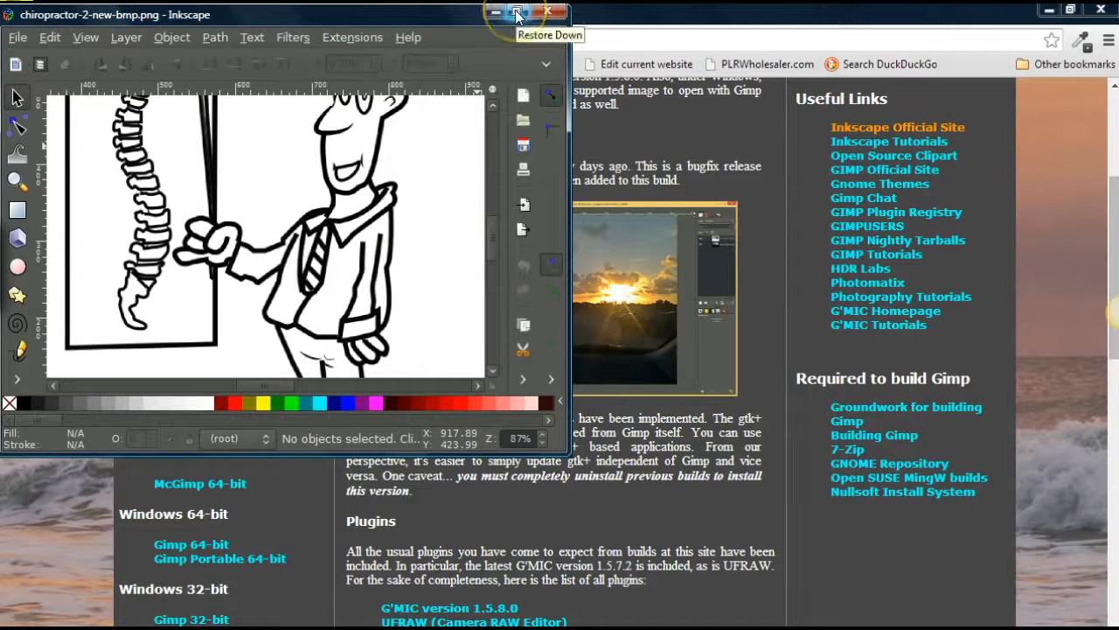
pyautogui.click(516, 12)
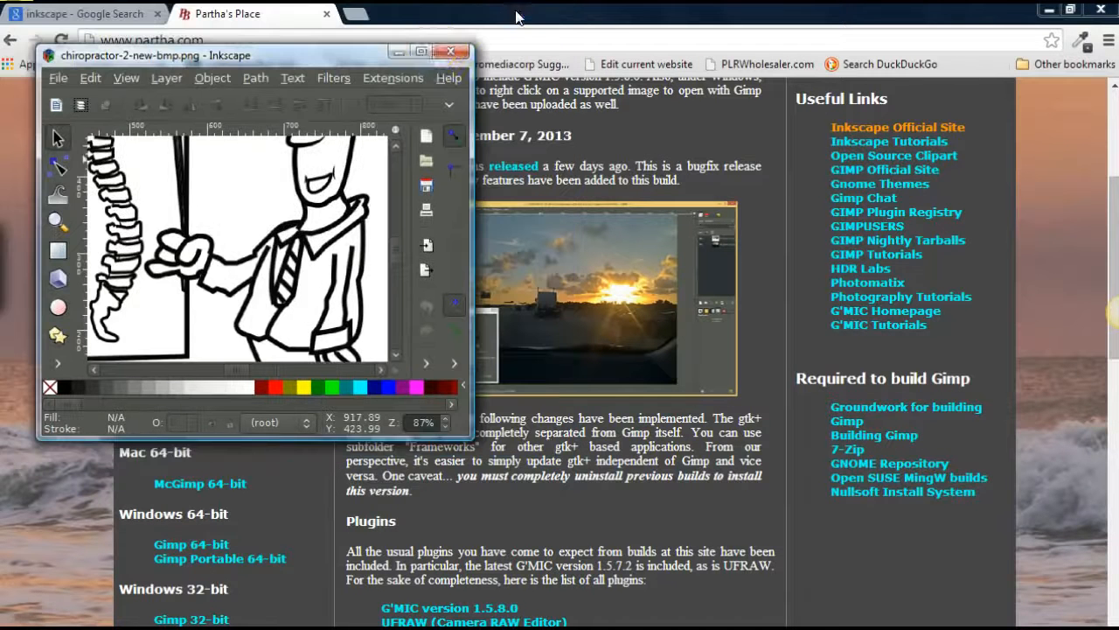
pyautogui.click(422, 52)
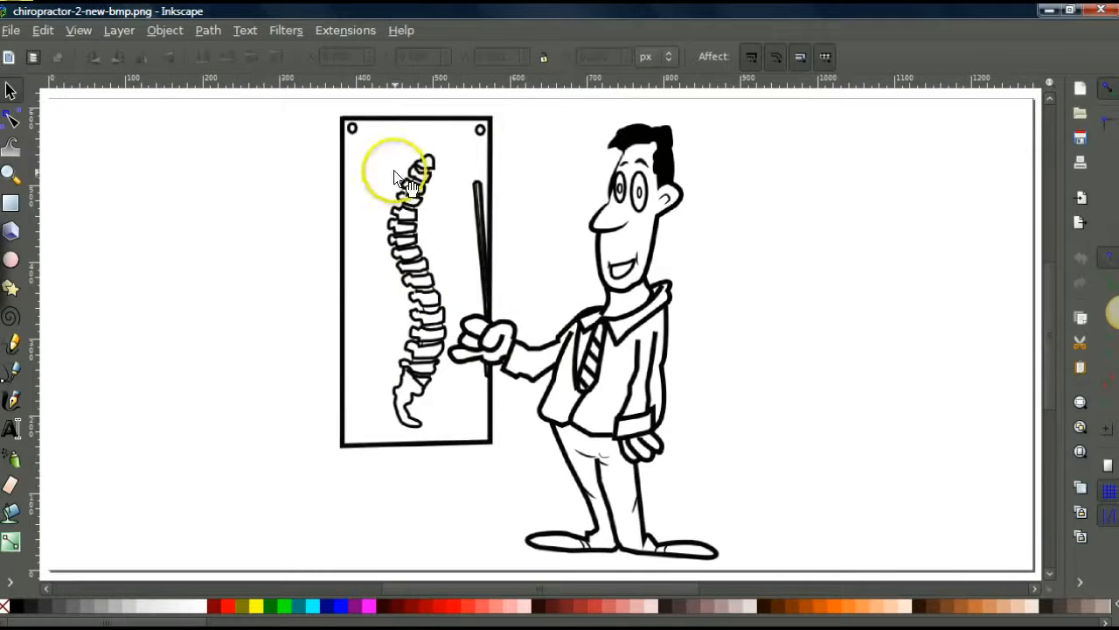
# - Start Trace Bitmap on the chiropractor image with the multiple-scan Colors mode and Smooth turned off
pyautogui.click(609, 252)
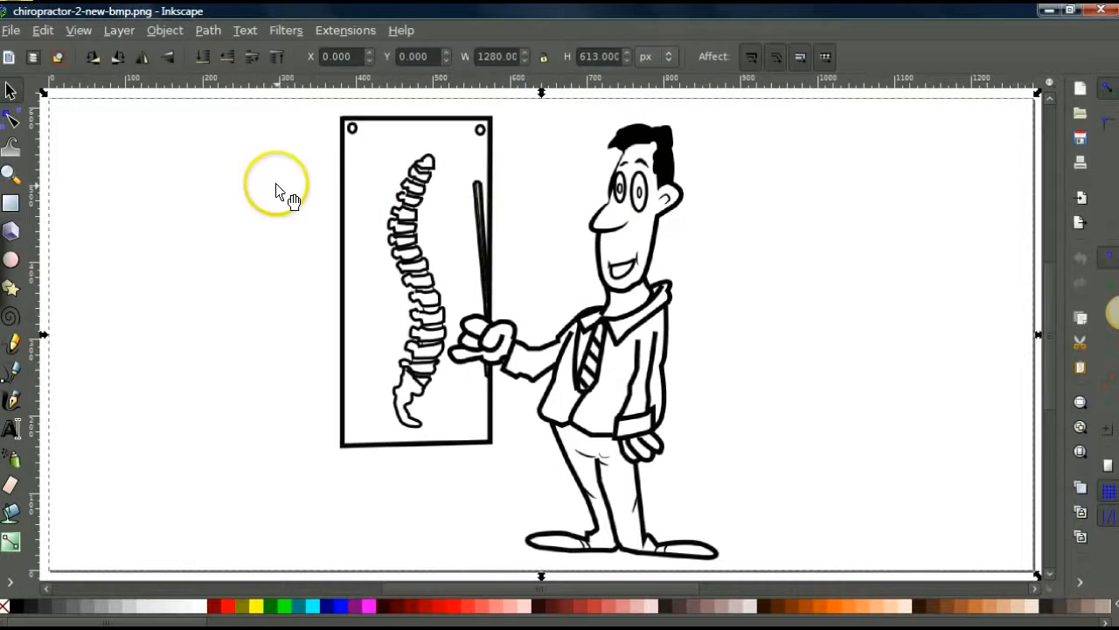
pyautogui.click(212, 27)
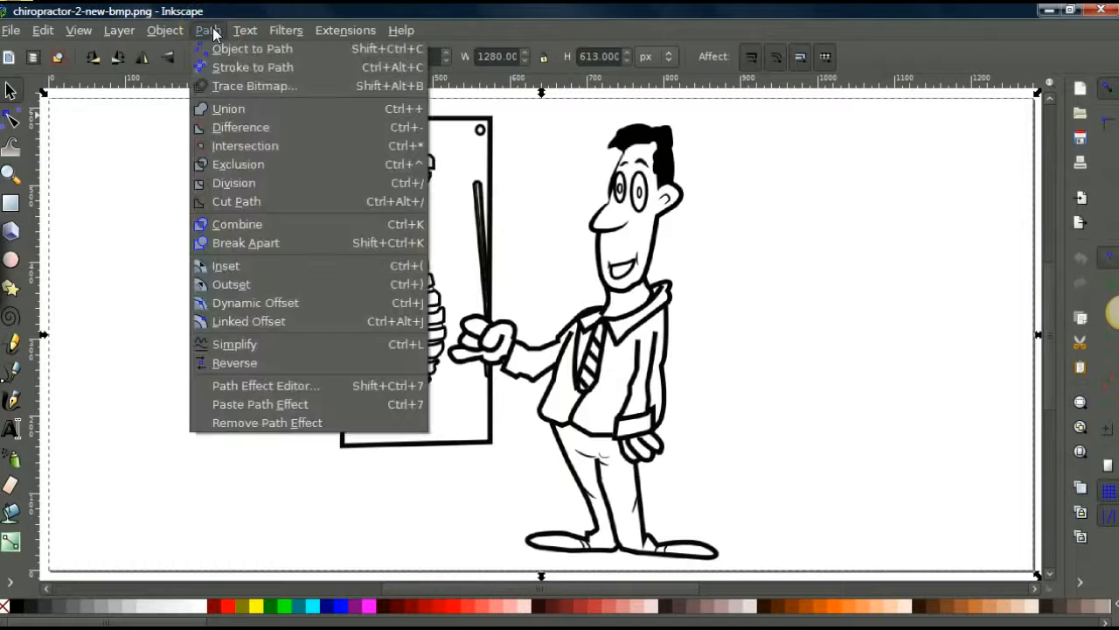
pyautogui.click(252, 86)
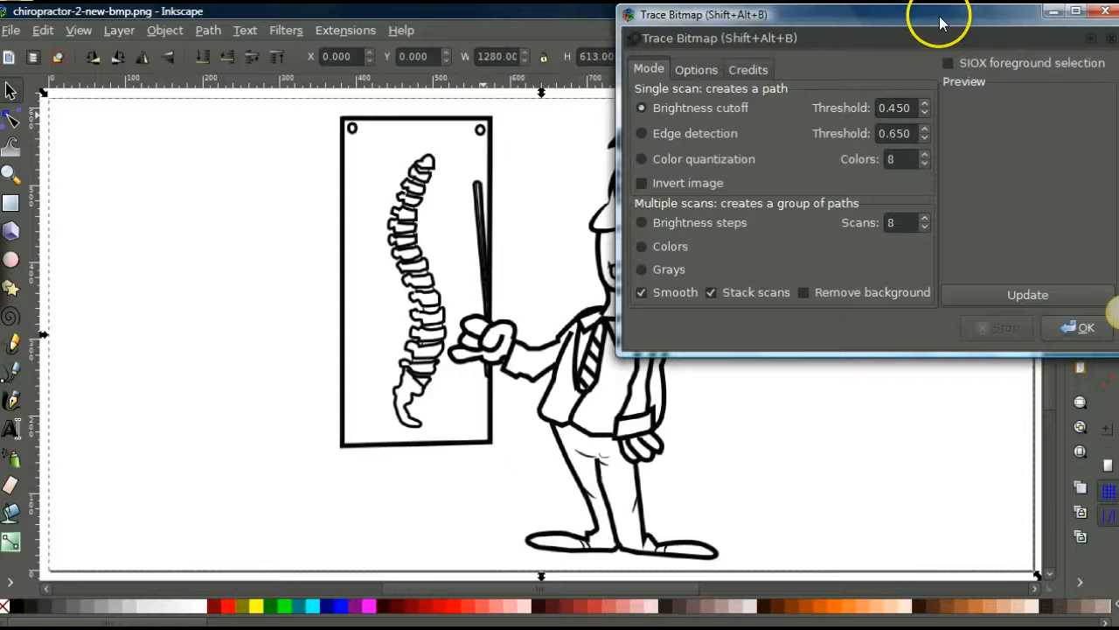
pyautogui.moveTo(912, 18); pyautogui.dragTo(807, 33)
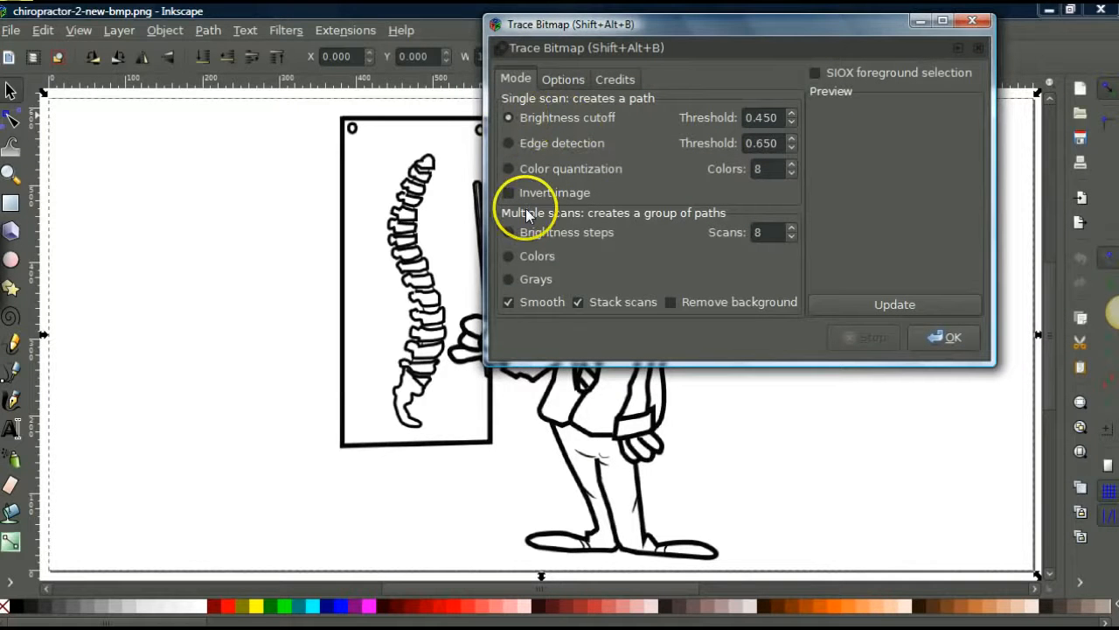
pyautogui.click(509, 256)
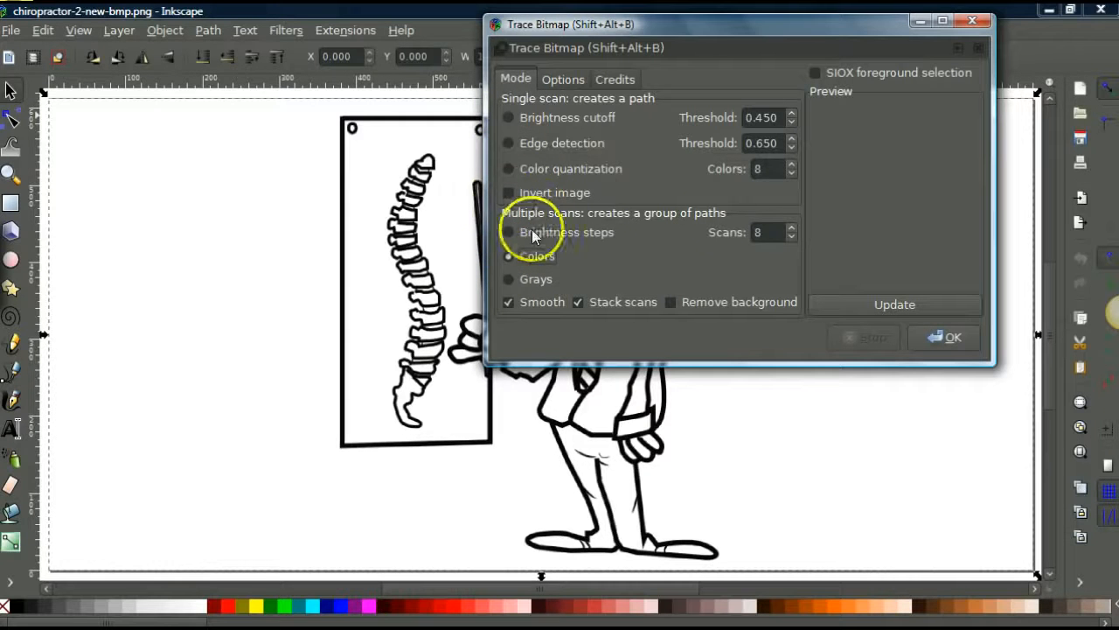
pyautogui.click(507, 301)
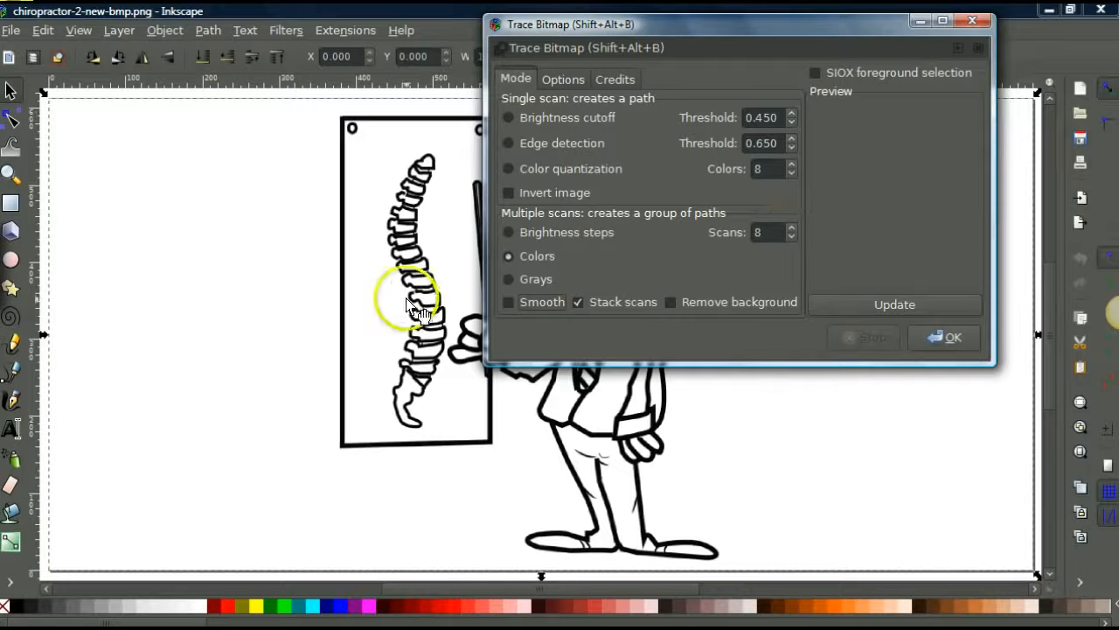
# - Reduce the number of scans to 2, execute the trace and close the Trace Bitmap dialog
pyautogui.click(792, 235)
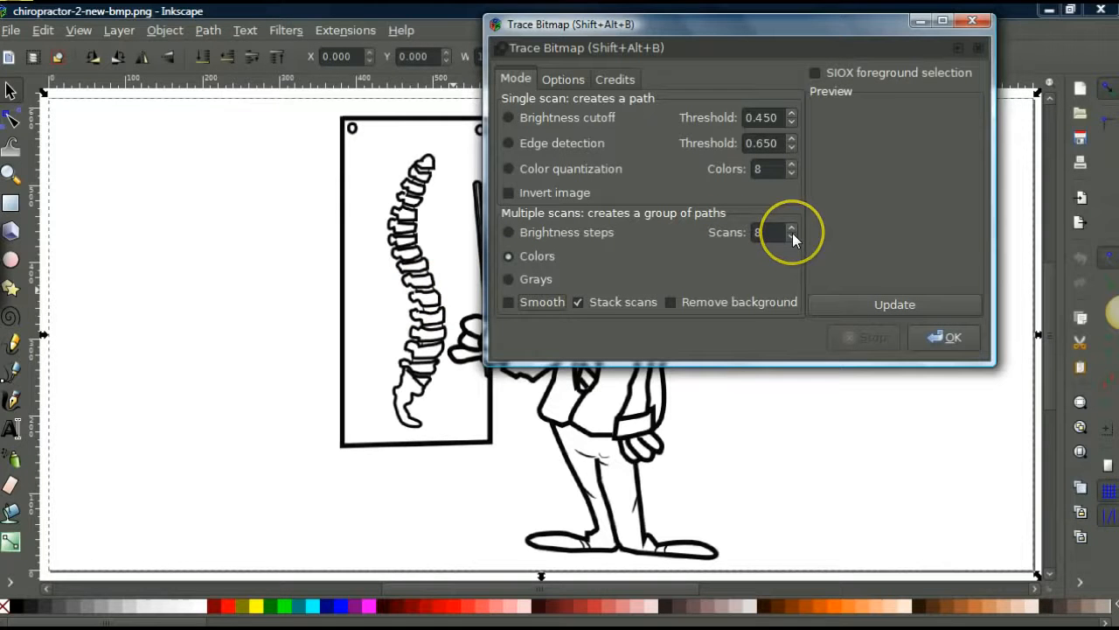
pyautogui.click(792, 235)
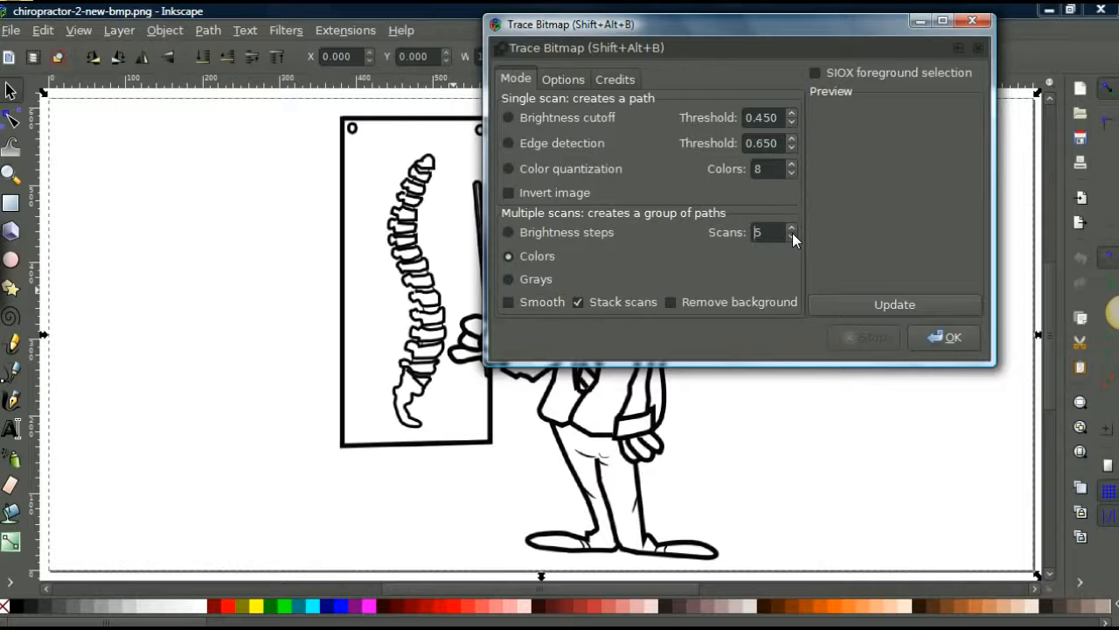
pyautogui.click(793, 235)
pyautogui.click(792, 234)
pyautogui.click(793, 234)
pyautogui.click(949, 335)
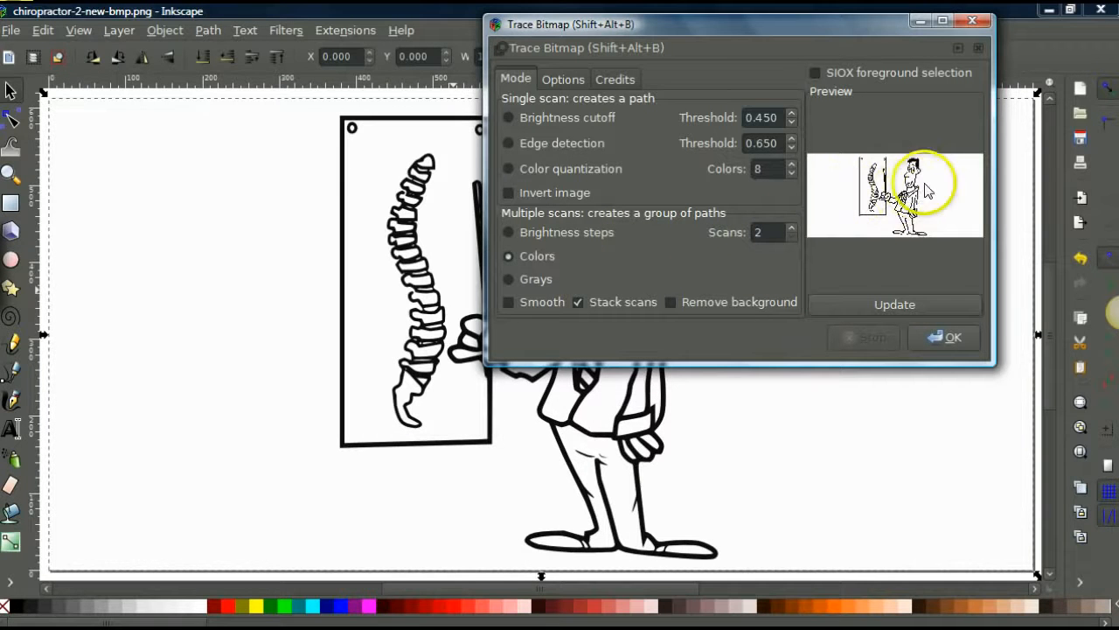
pyautogui.click(953, 338)
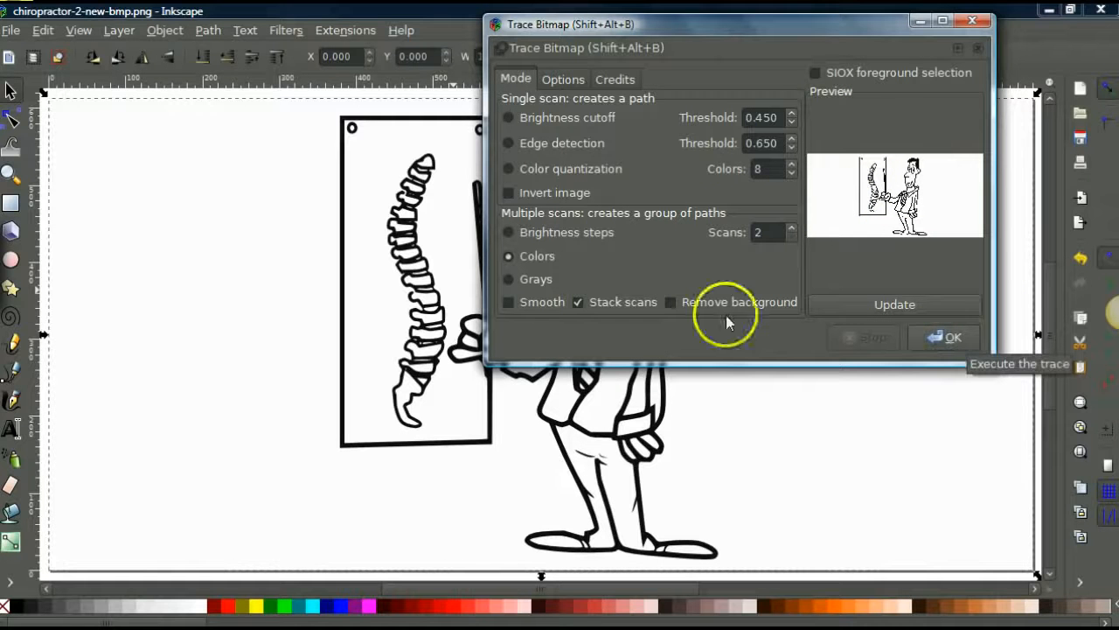
pyautogui.click(974, 21)
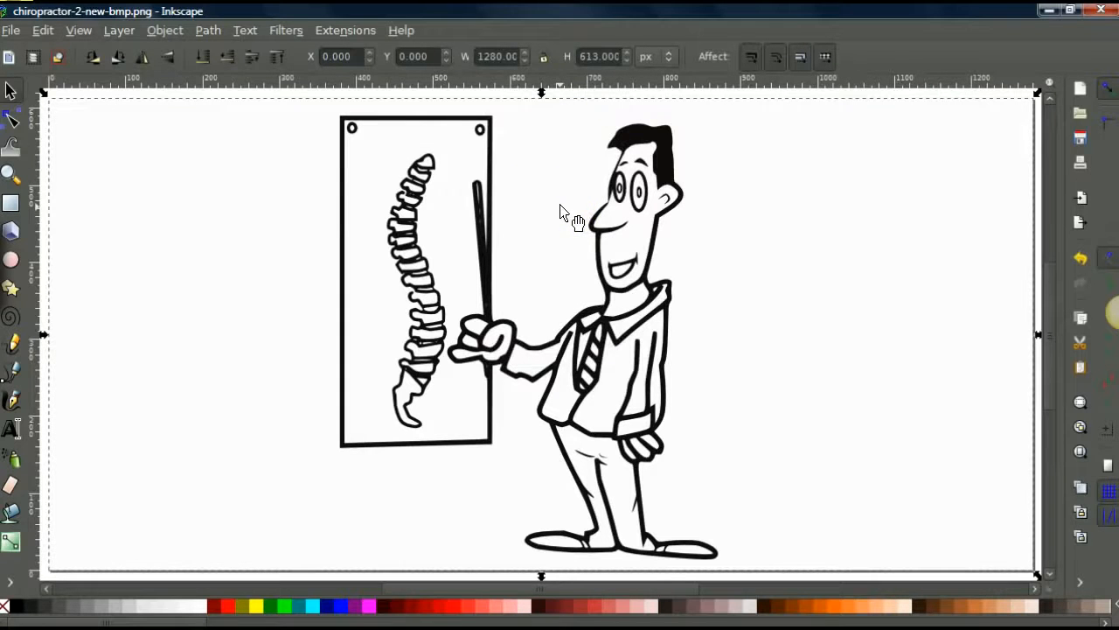
# - Move the traced copy down off the original and delete the original bitmap image behind it
pyautogui.moveTo(561, 213); pyautogui.dragTo(542, 449)
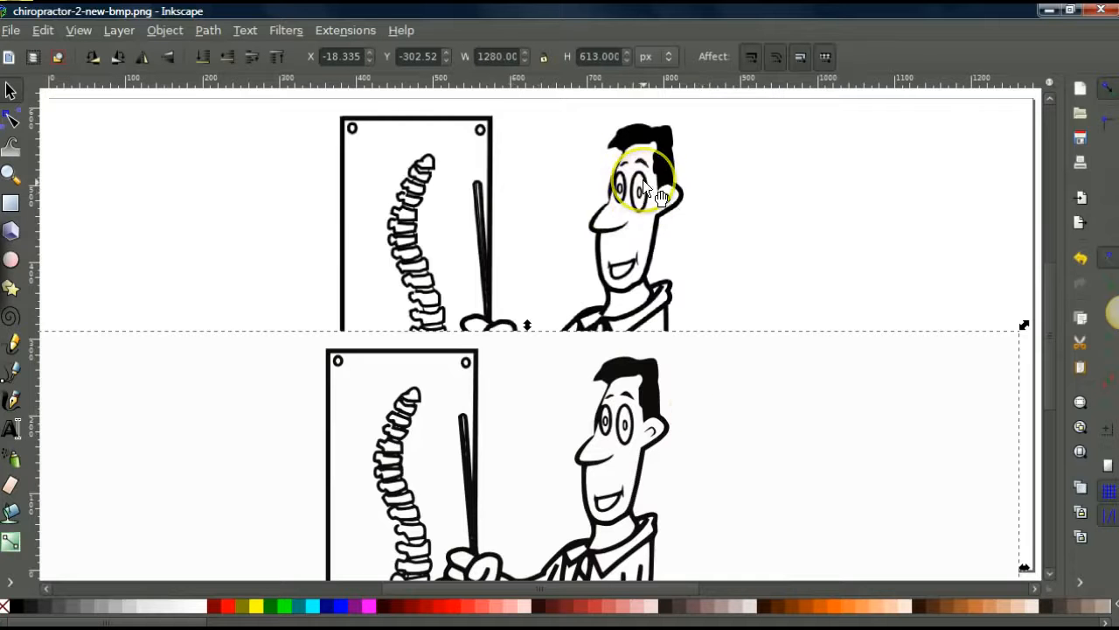
pyautogui.click(695, 149)
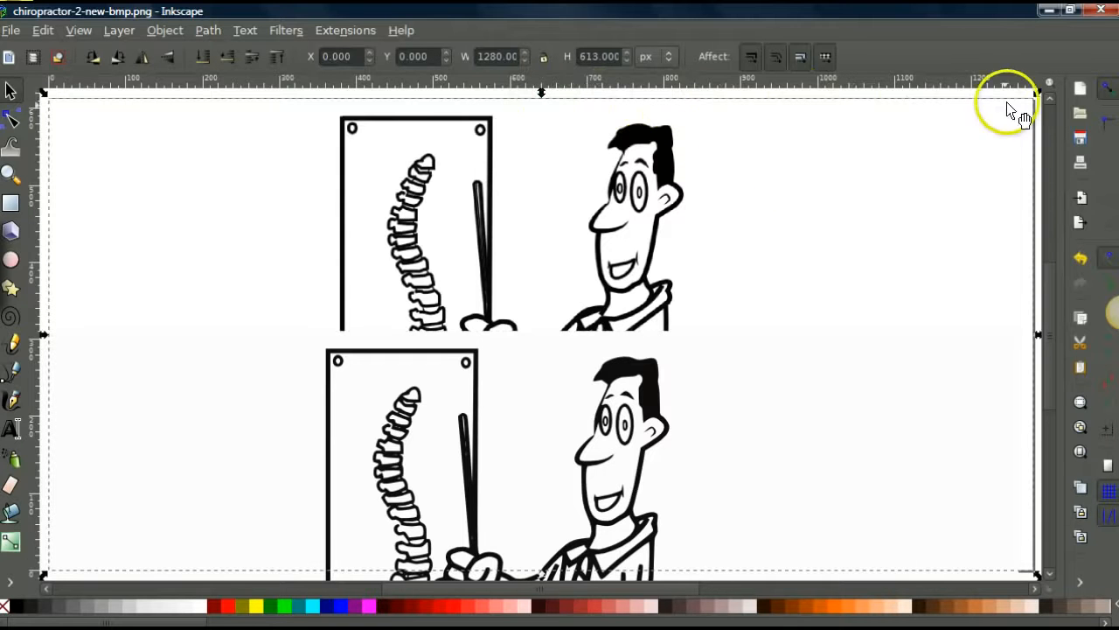
pyautogui.rightClick(726, 170)
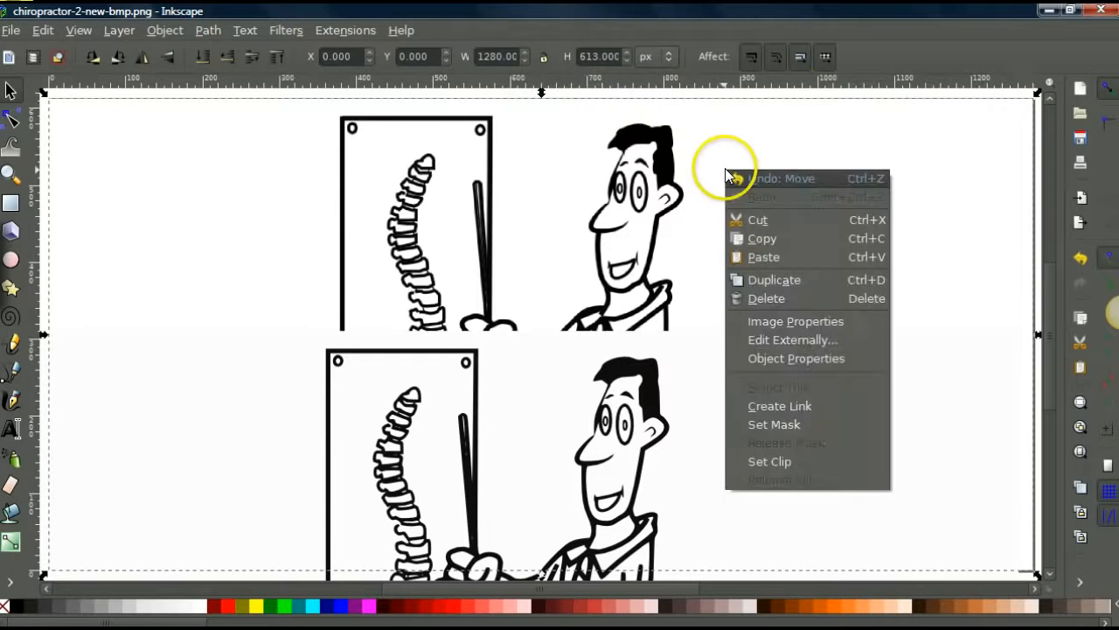
pyautogui.click(764, 299)
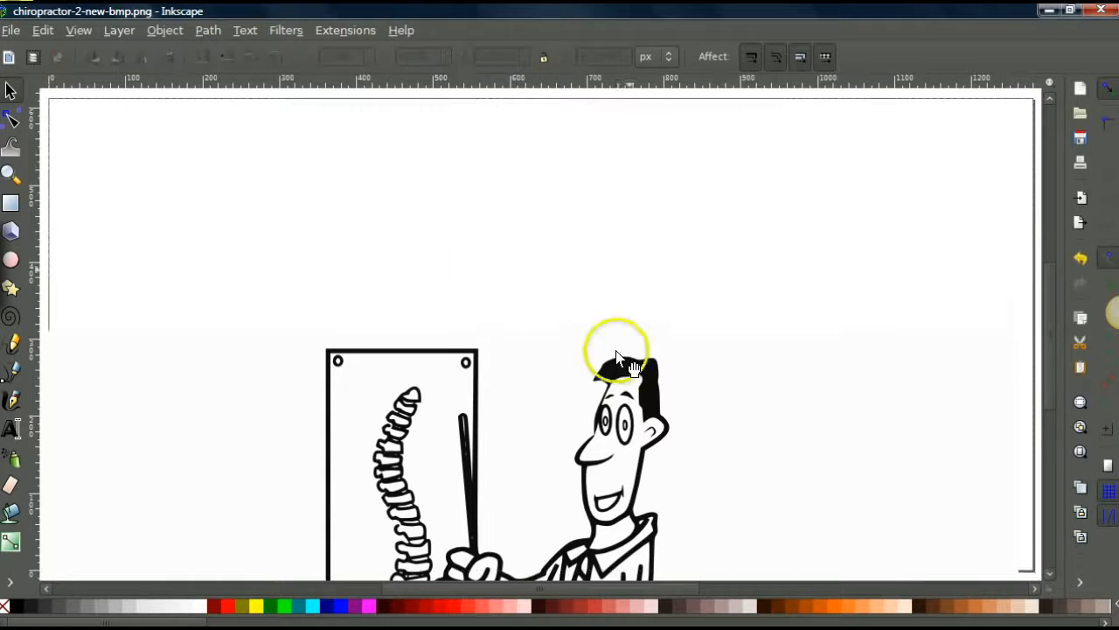
# - Move the traced drawing back onto the page so it sits at X 0, Y 0
pyautogui.click(521, 434)
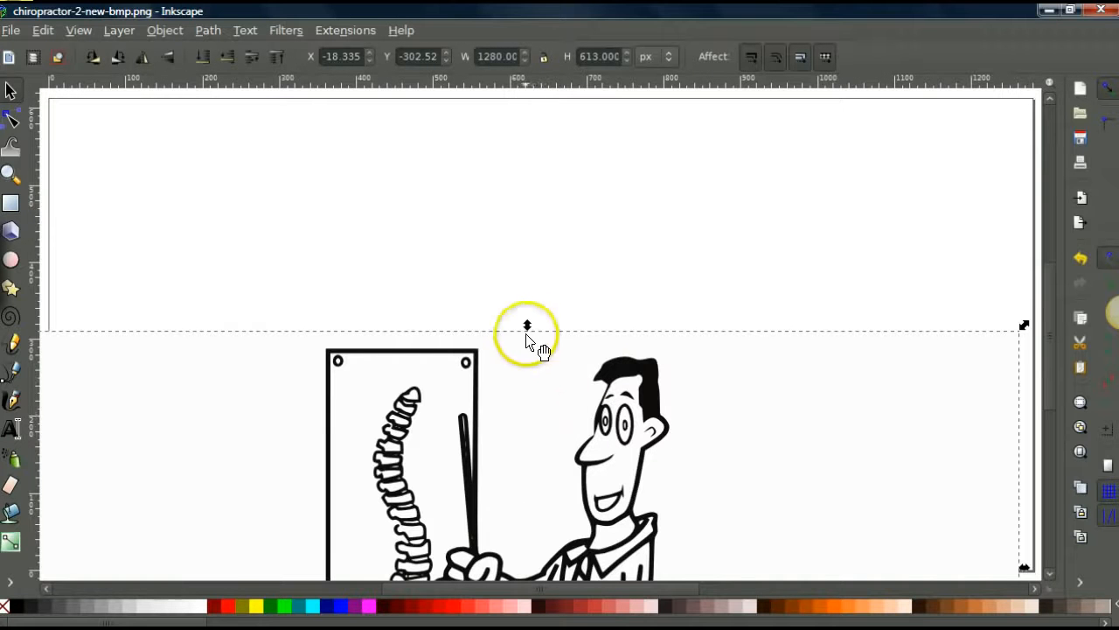
pyautogui.moveTo(526, 454); pyautogui.dragTo(545, 282)
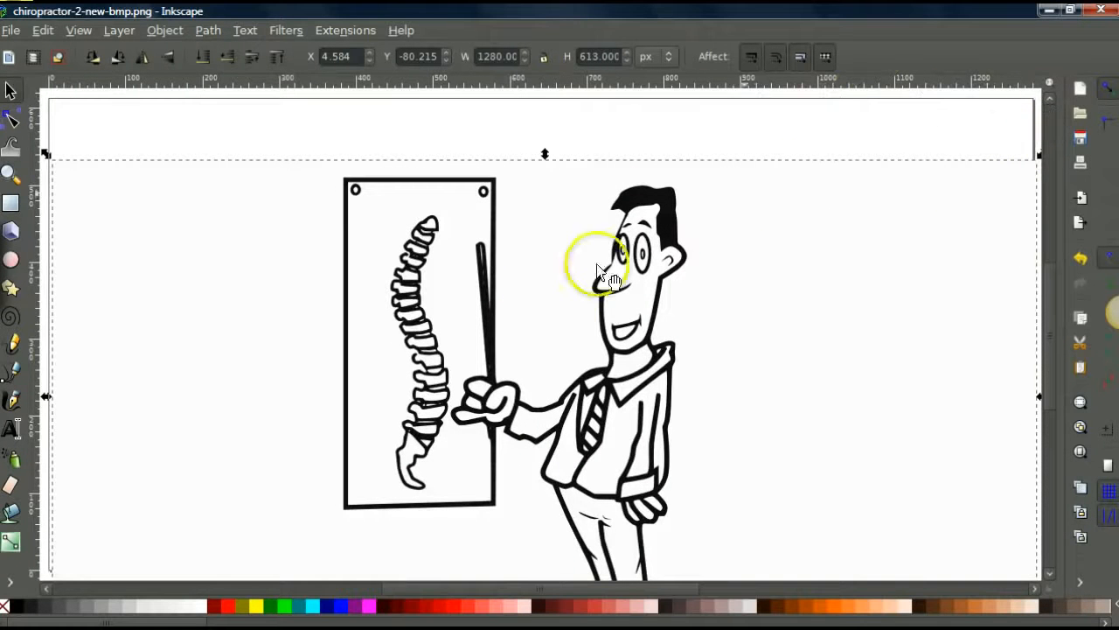
pyautogui.moveTo(555, 350); pyautogui.dragTo(551, 293)
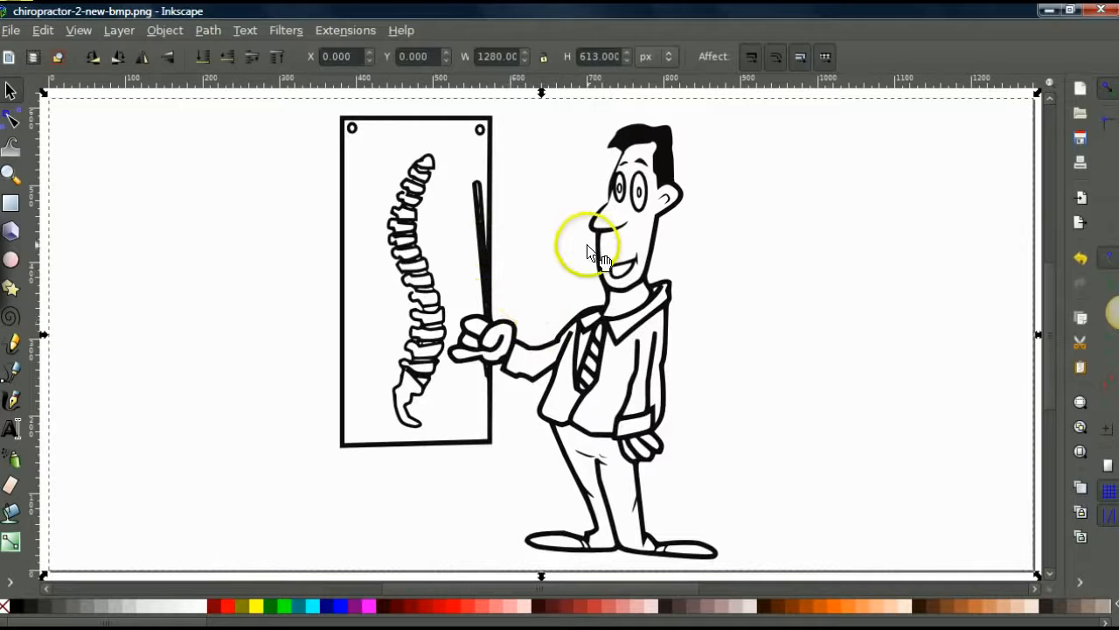
# - Ungroup the traced drawing and save it as chiropractor-2-new-bmp.svg in Optimized SVG format in the Desktop's Inkscape-SVG folder
pyautogui.click(164, 31)
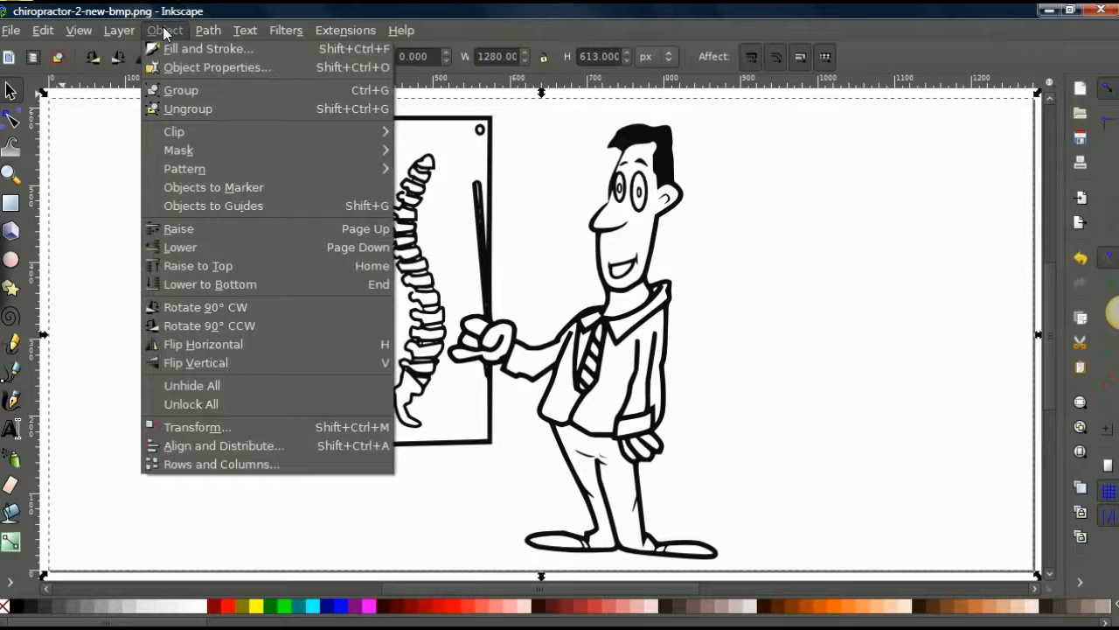
pyautogui.click(186, 108)
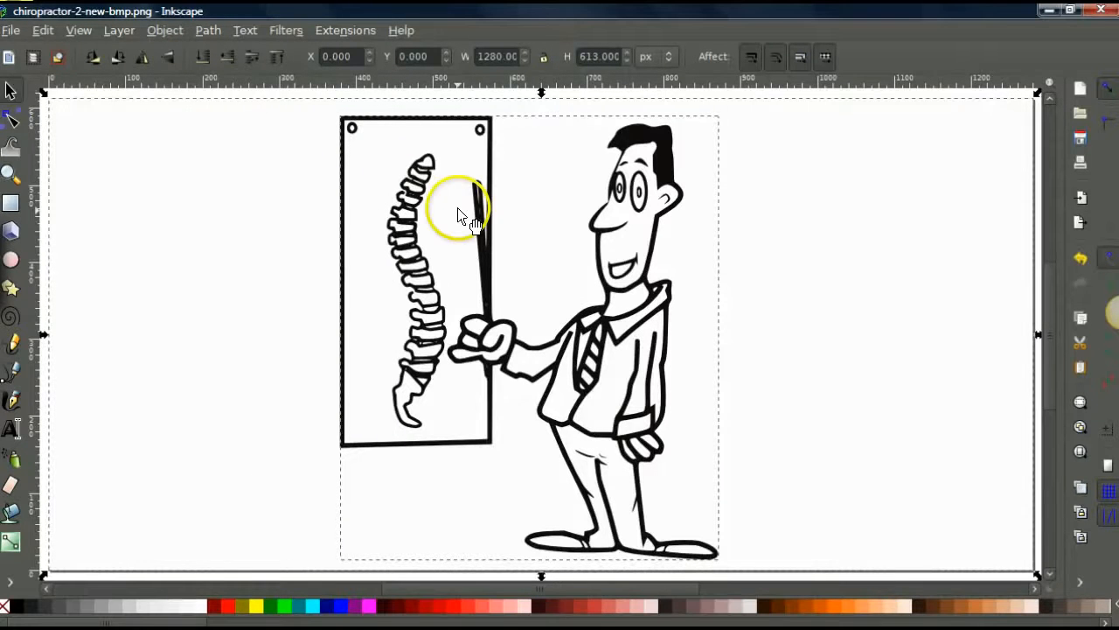
pyautogui.click(12, 31)
pyautogui.click(31, 139)
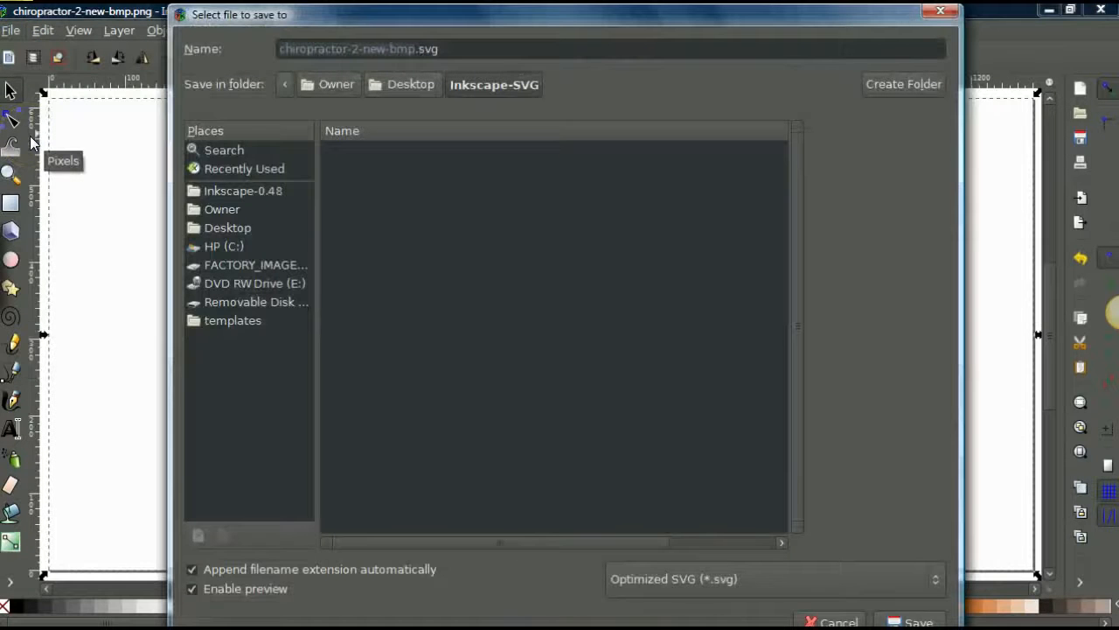
pyautogui.click(226, 226)
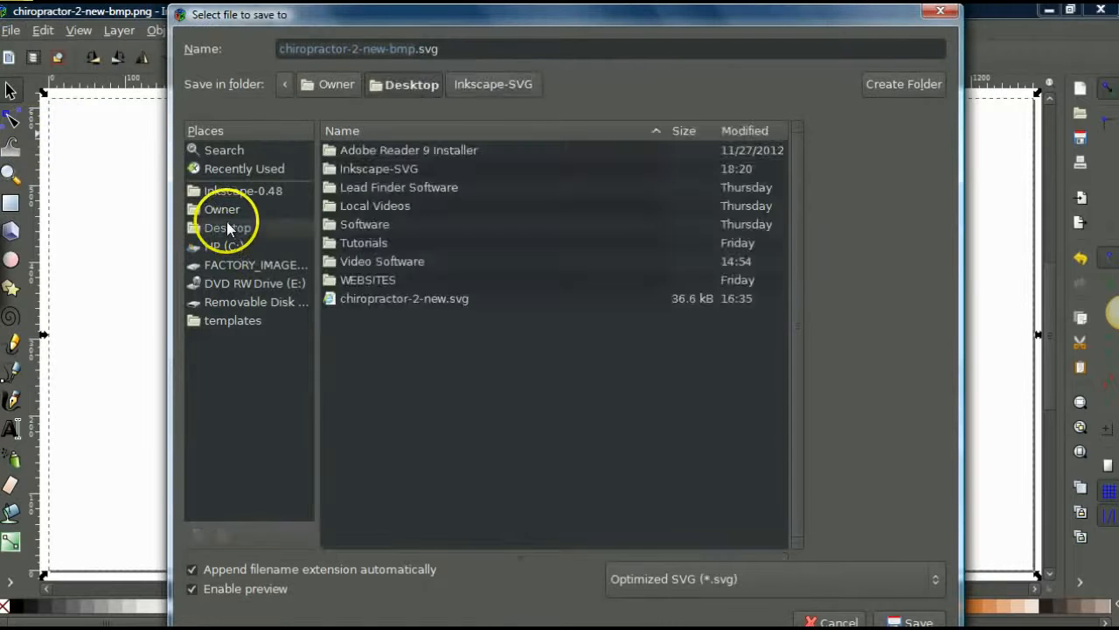
pyautogui.doubleClick(376, 169)
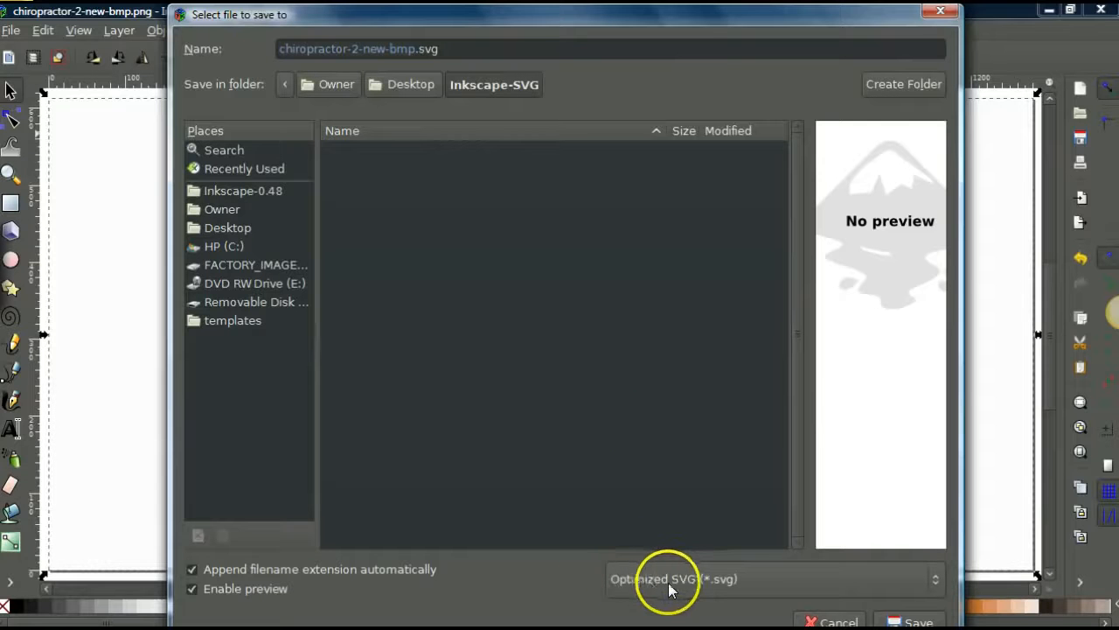
pyautogui.click(932, 577)
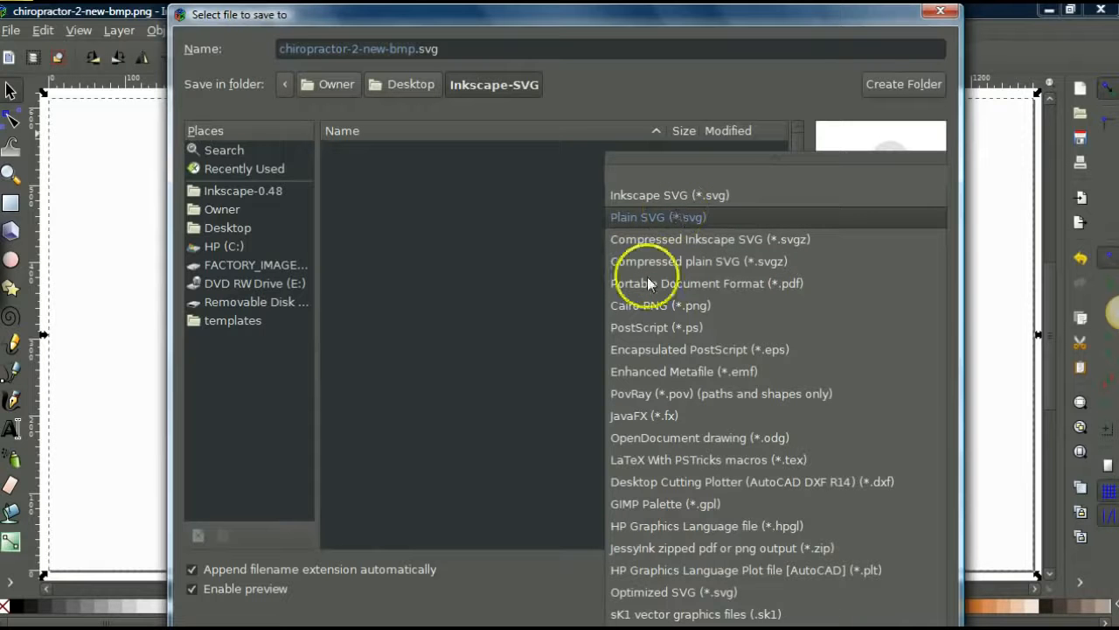
pyautogui.click(654, 594)
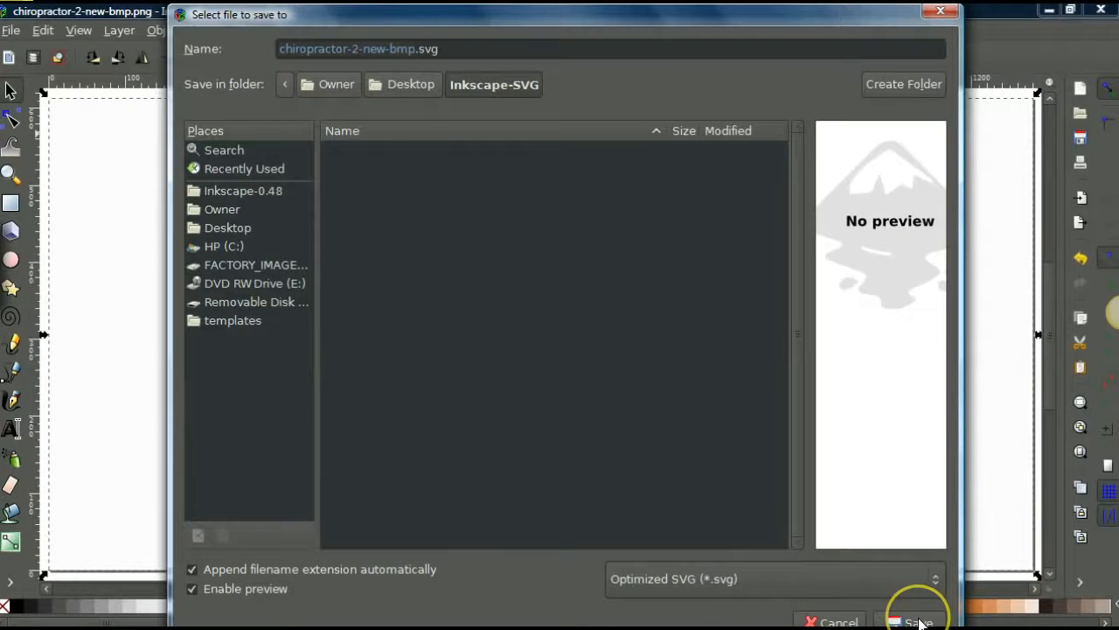
pyautogui.click(919, 621)
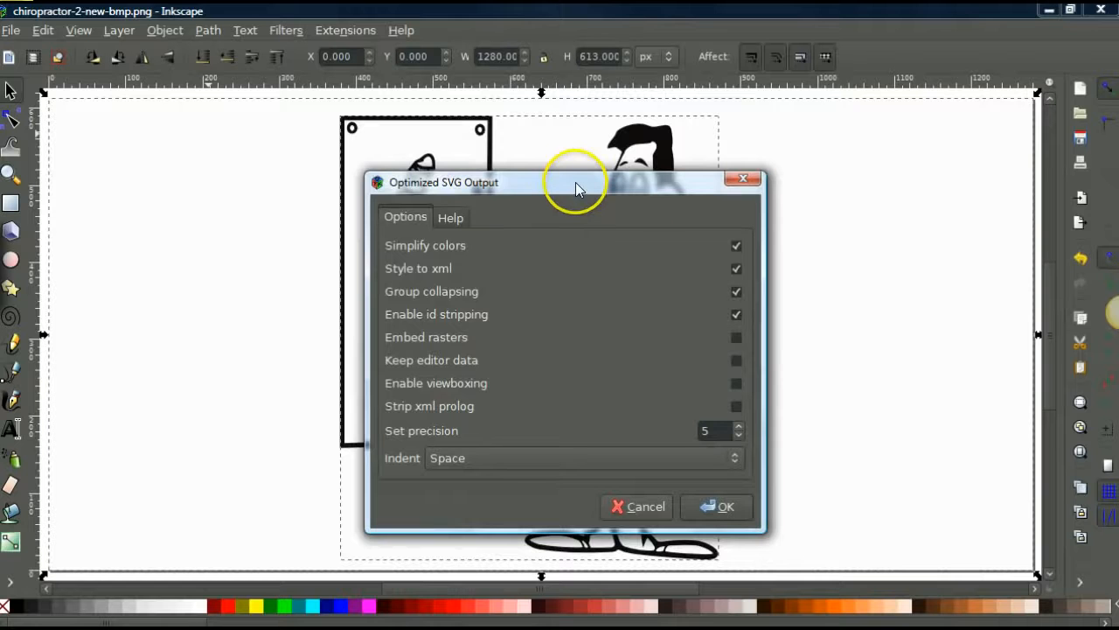
# - Set the Optimized SVG output to have Enable id stripping on and Embed rasters off, and confirm the export
pyautogui.moveTo(574, 181); pyautogui.dragTo(534, 150)
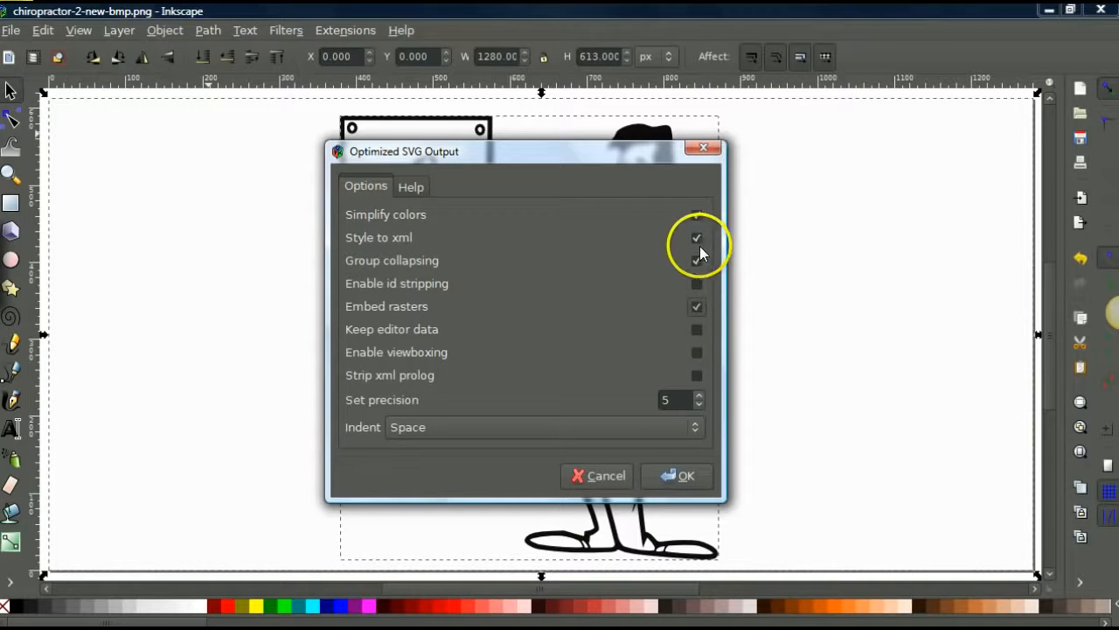
pyautogui.click(697, 306)
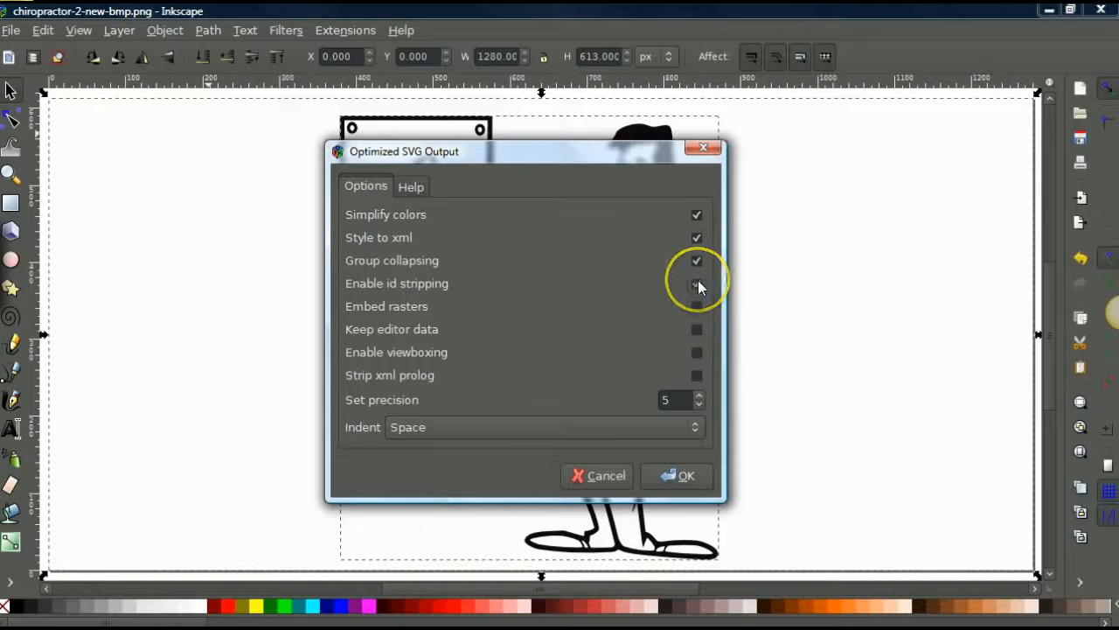
pyautogui.click(698, 283)
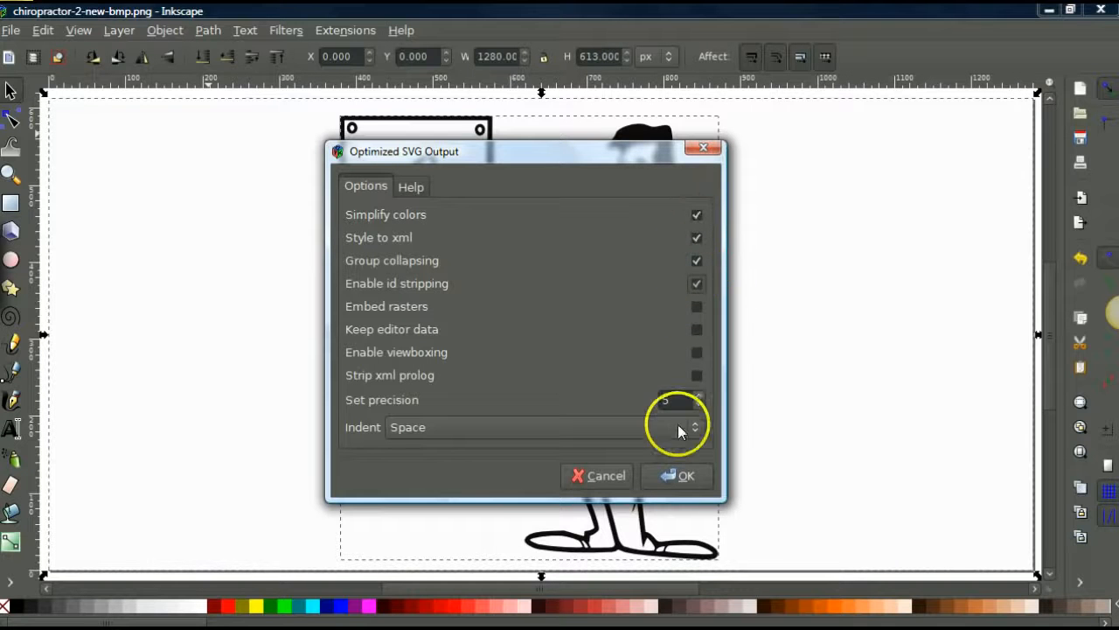
pyautogui.click(683, 474)
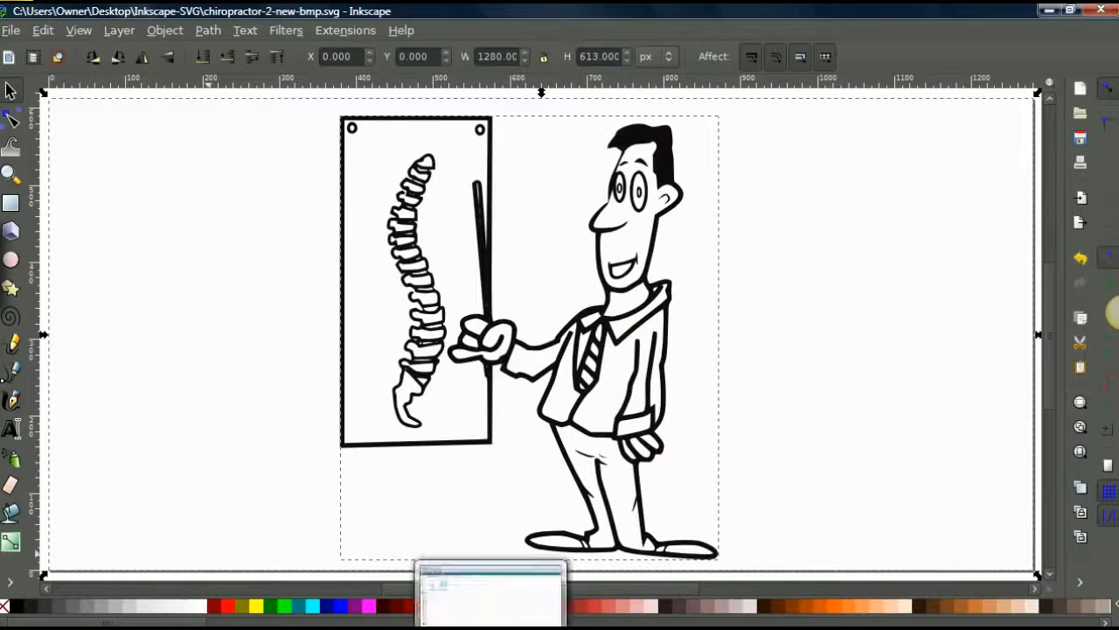
# - View the Inkscape-SVG folder window, then switch to Easy Sketch Pro and play the existing sketch
pyautogui.click(490, 622)
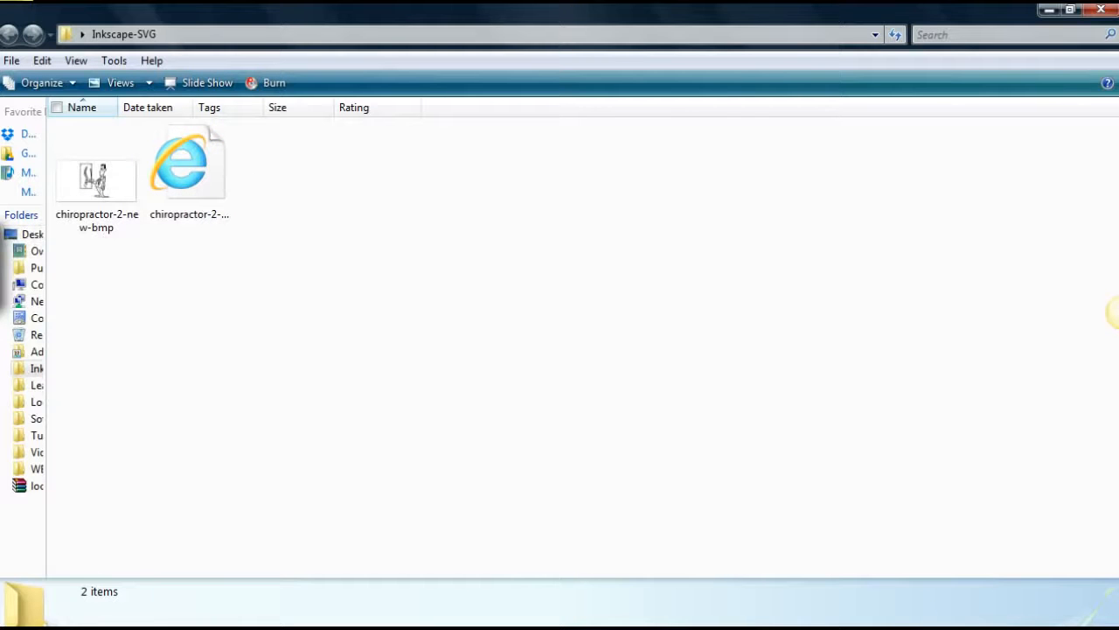
pyautogui.moveTo(245, 623)
pyautogui.click(245, 592)
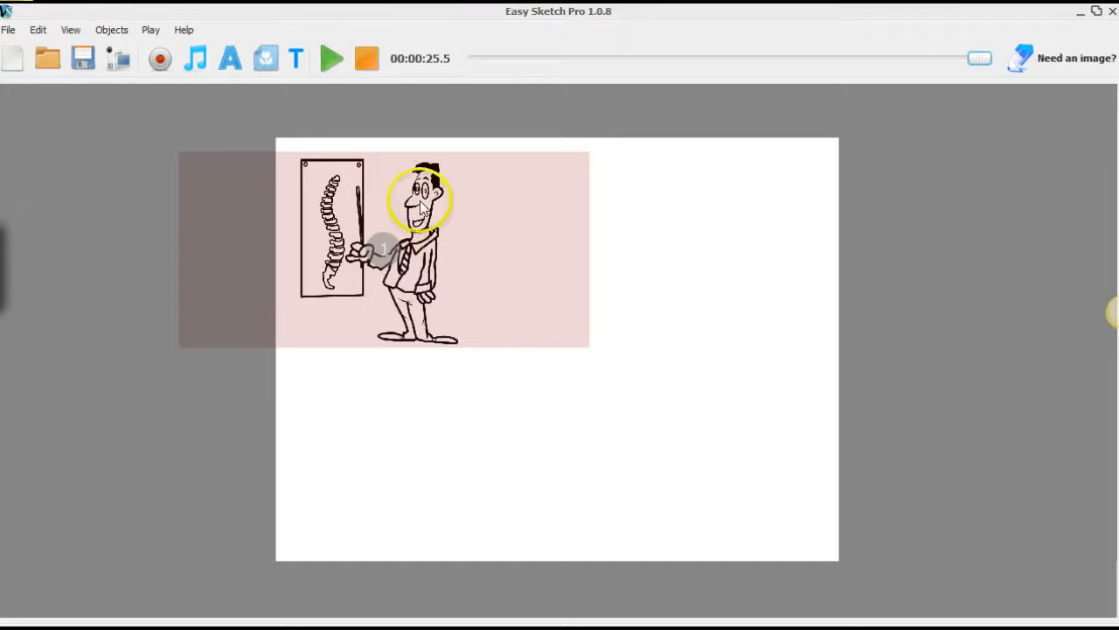
pyautogui.click(333, 61)
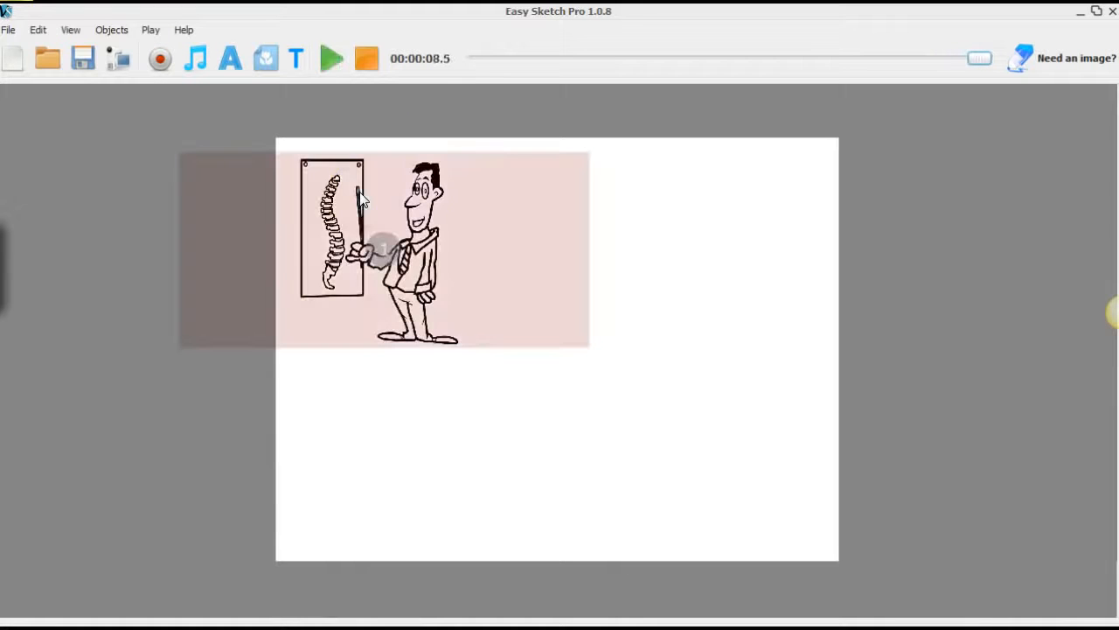
# - Import chiropractor-2-new-bmp.svg from the Desktop's Inkscape-SVG folder onto the canvas, keeping the importer's default noise and detail settings
pyautogui.click(266, 58)
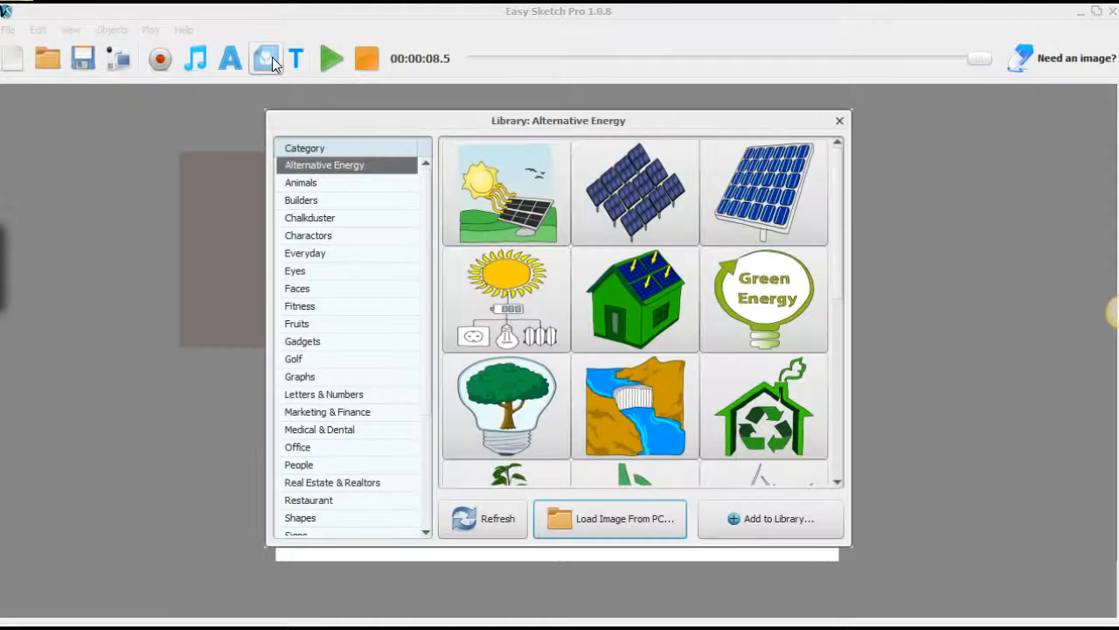
pyautogui.click(610, 518)
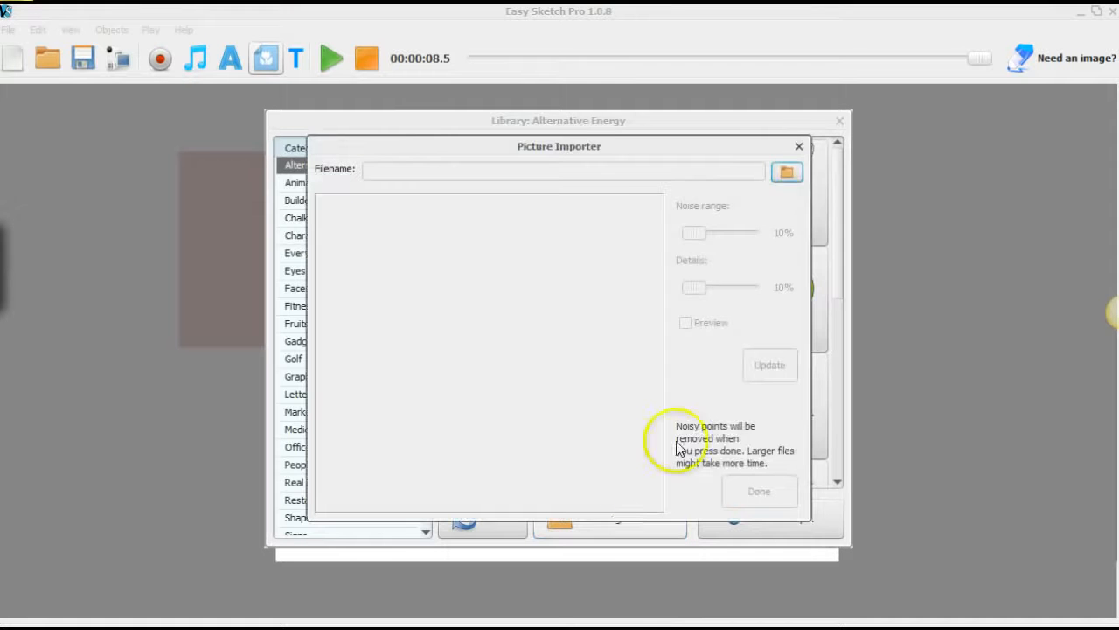
pyautogui.click(788, 173)
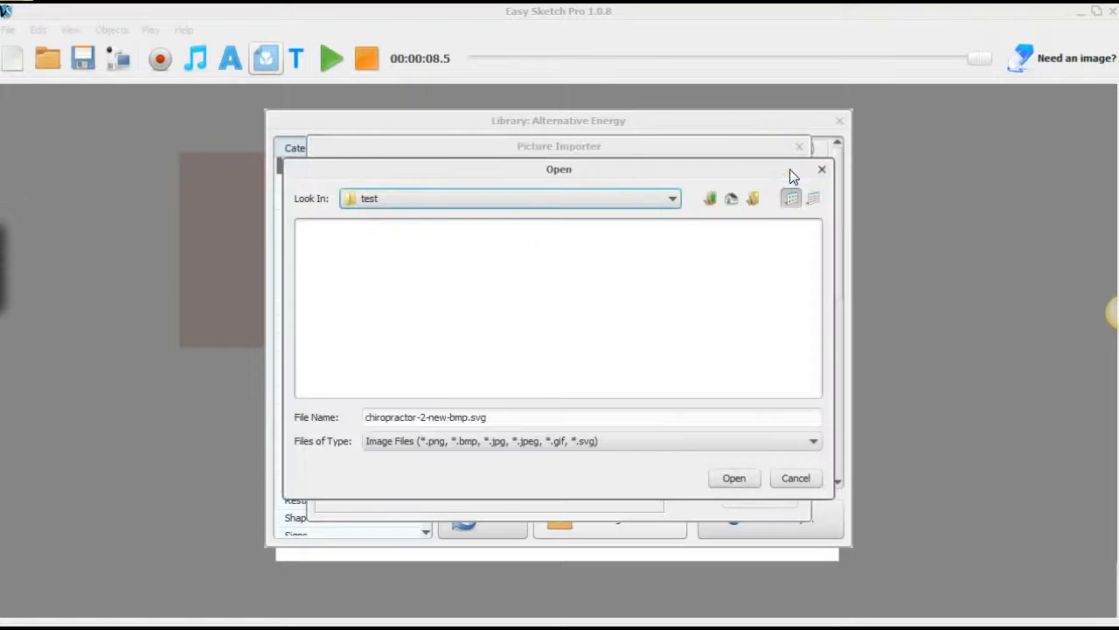
pyautogui.click(674, 196)
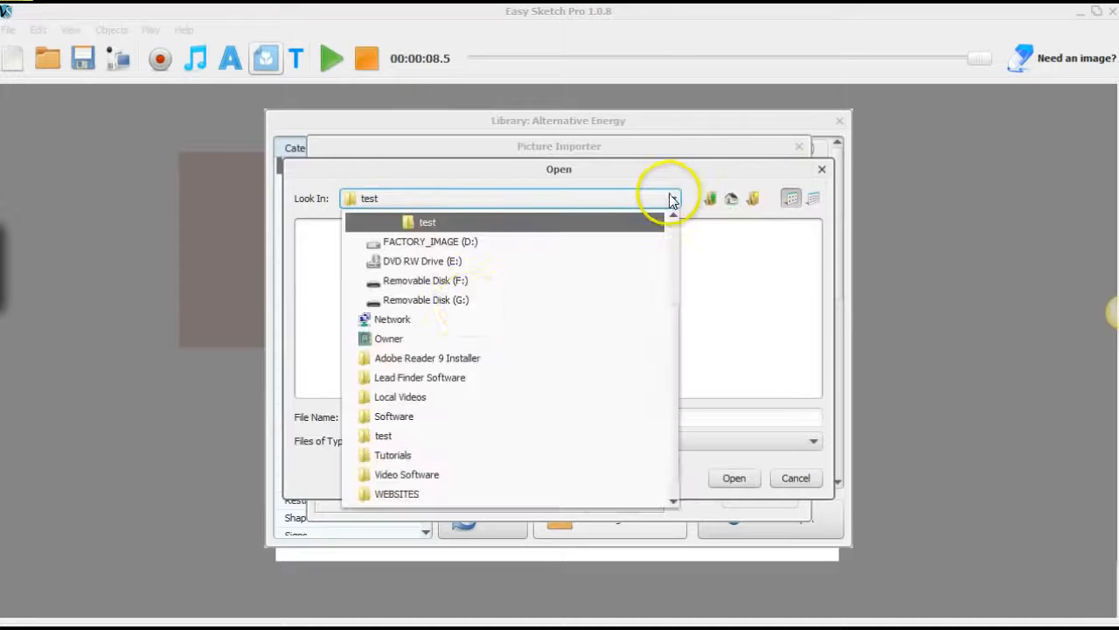
pyautogui.scroll(3, 475, 327)
pyautogui.click(382, 241)
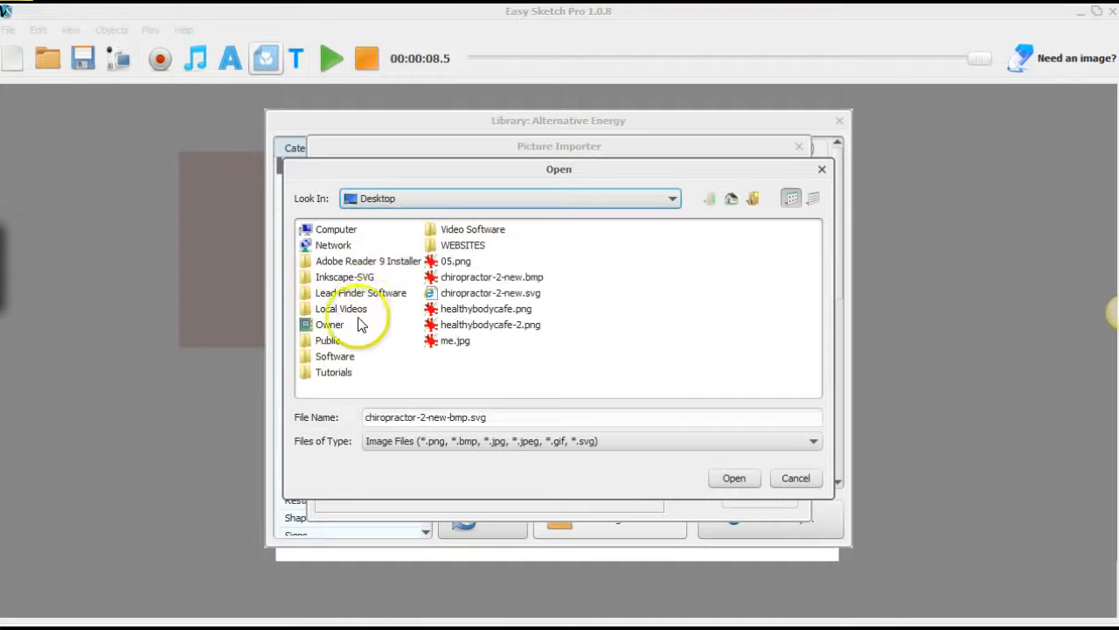
pyautogui.doubleClick(334, 278)
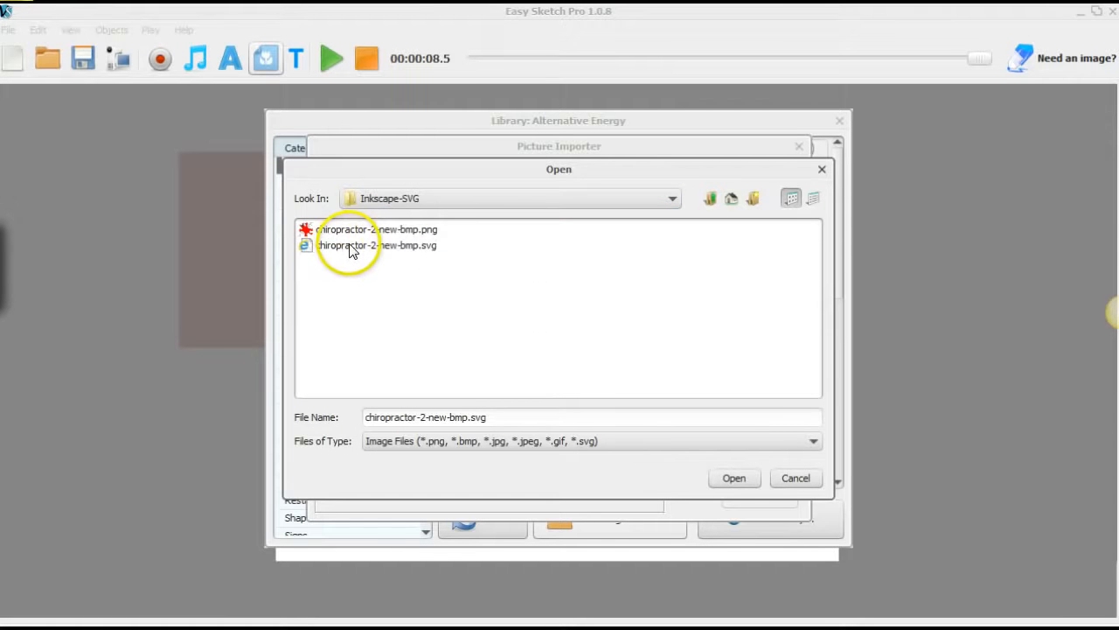
pyautogui.click(352, 249)
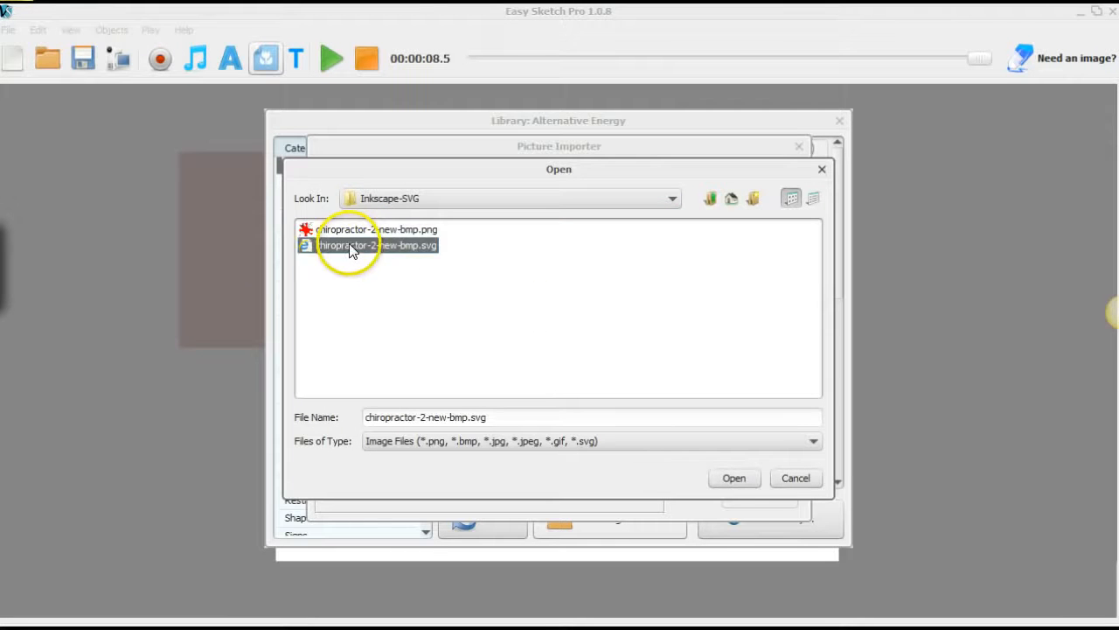
pyautogui.click(734, 479)
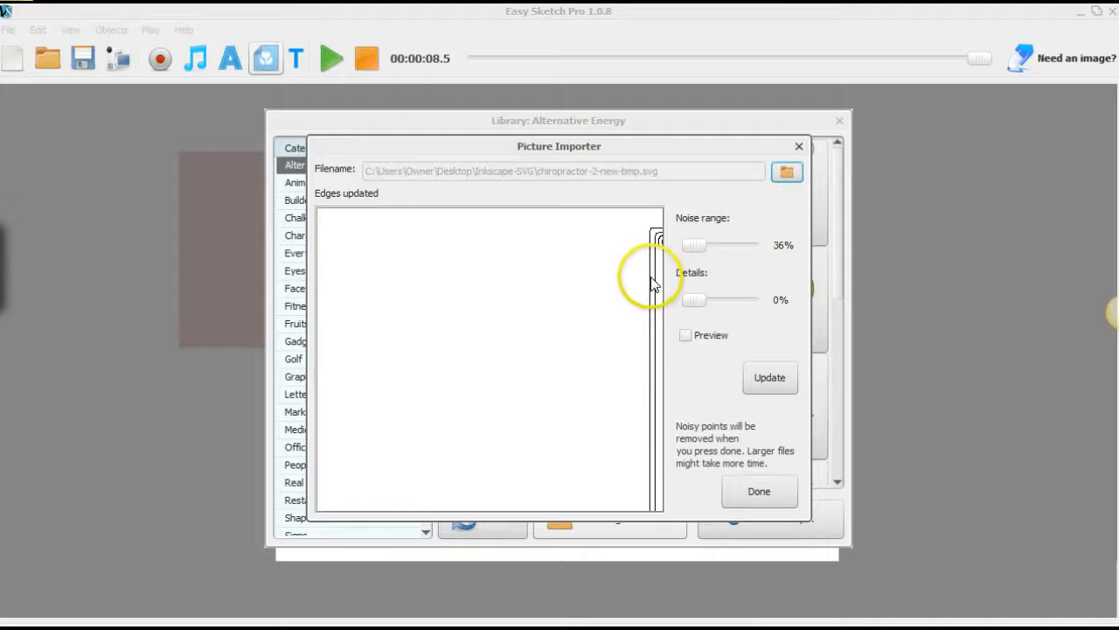
pyautogui.click(755, 491)
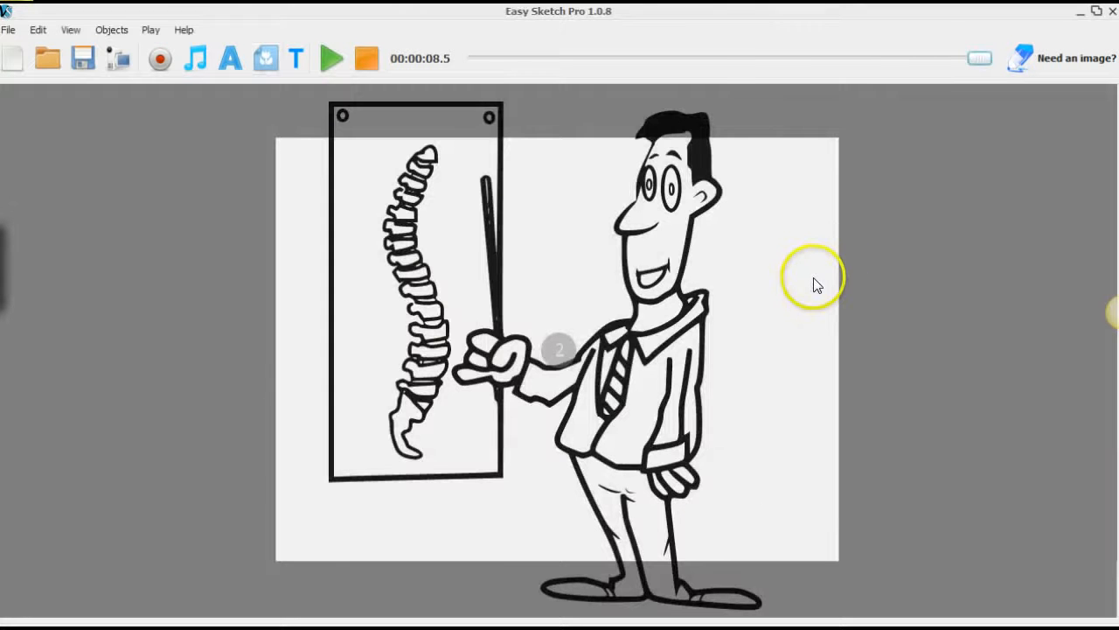
# - Shrink the imported drawing to about the size of the first one and place it to its right, level with it
pyautogui.click(917, 233)
pyautogui.moveTo(945, 213); pyautogui.dragTo(830, 241)
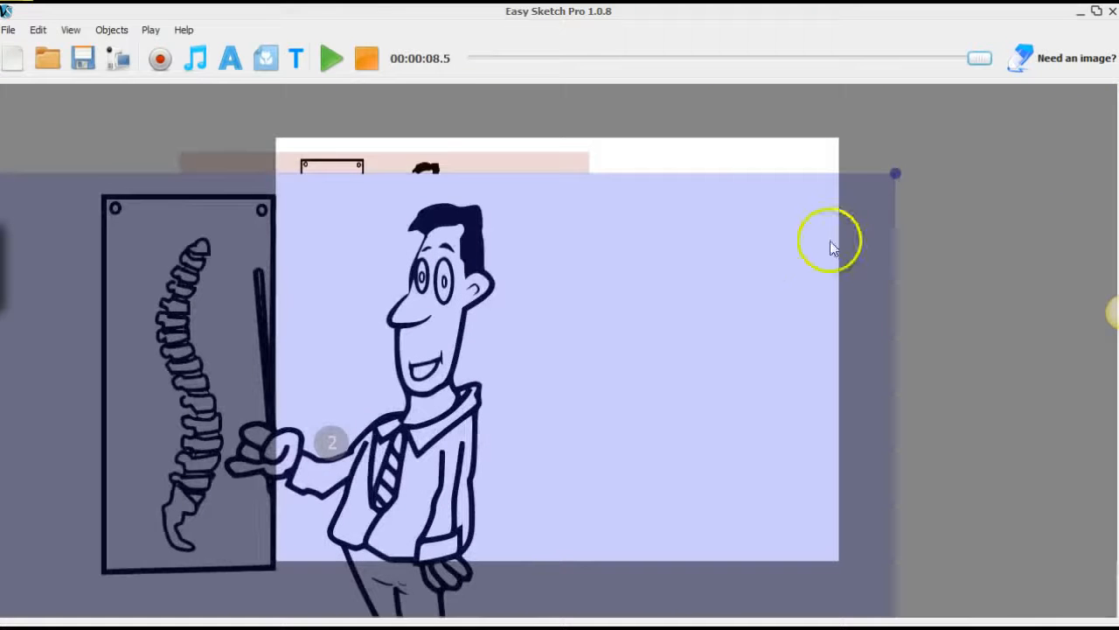
pyautogui.moveTo(898, 175); pyautogui.dragTo(572, 326)
pyautogui.moveTo(317, 449); pyautogui.dragTo(627, 260)
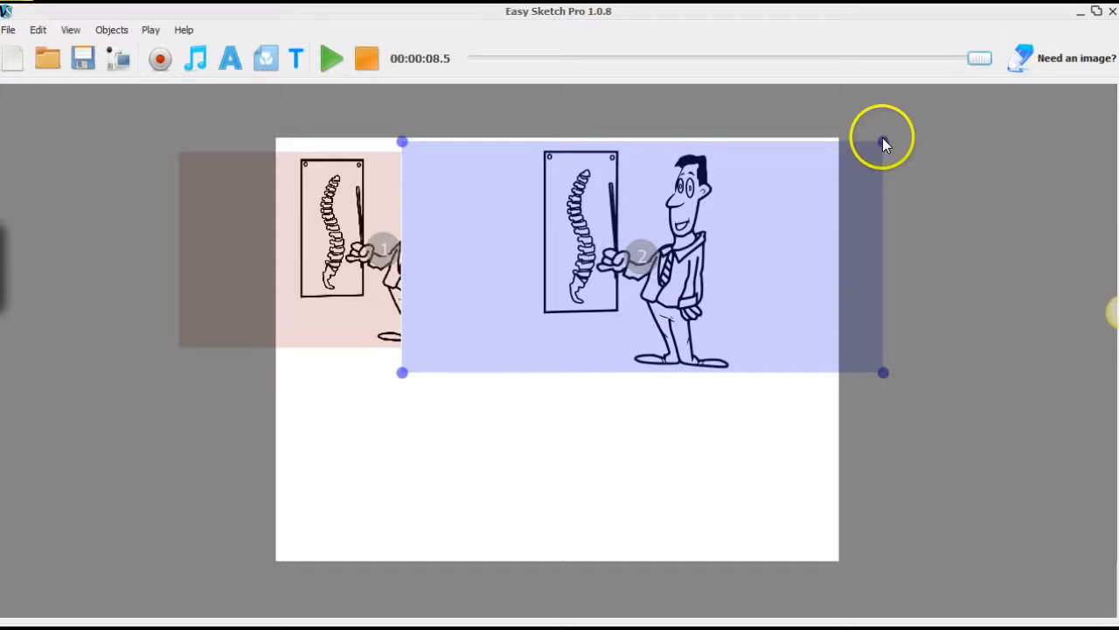
pyautogui.moveTo(881, 138); pyautogui.dragTo(849, 156)
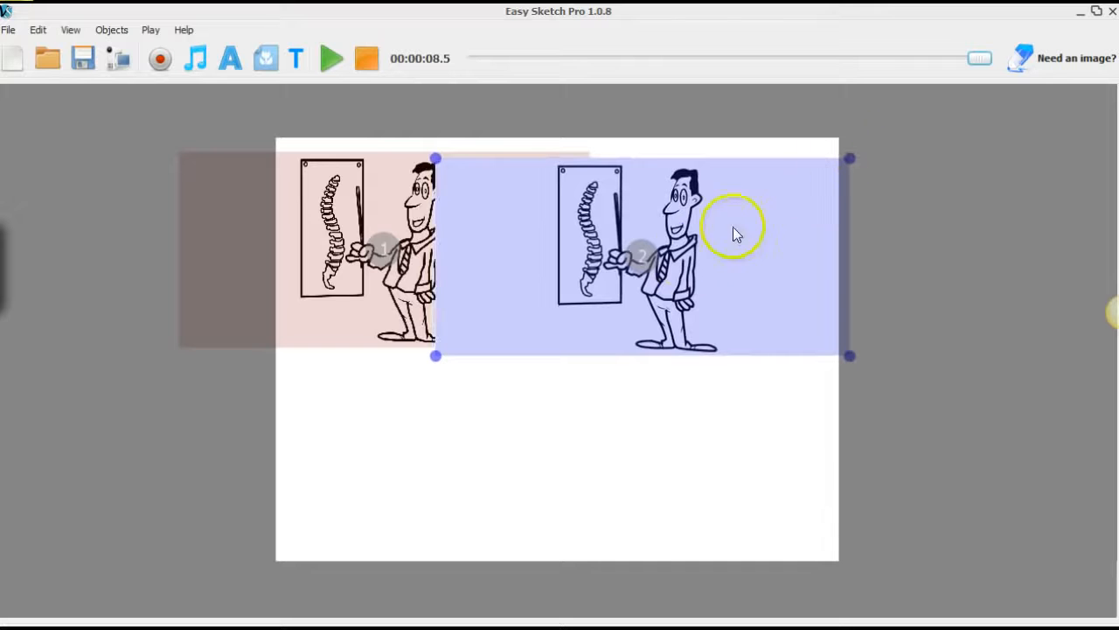
pyautogui.moveTo(688, 260); pyautogui.dragTo(694, 253)
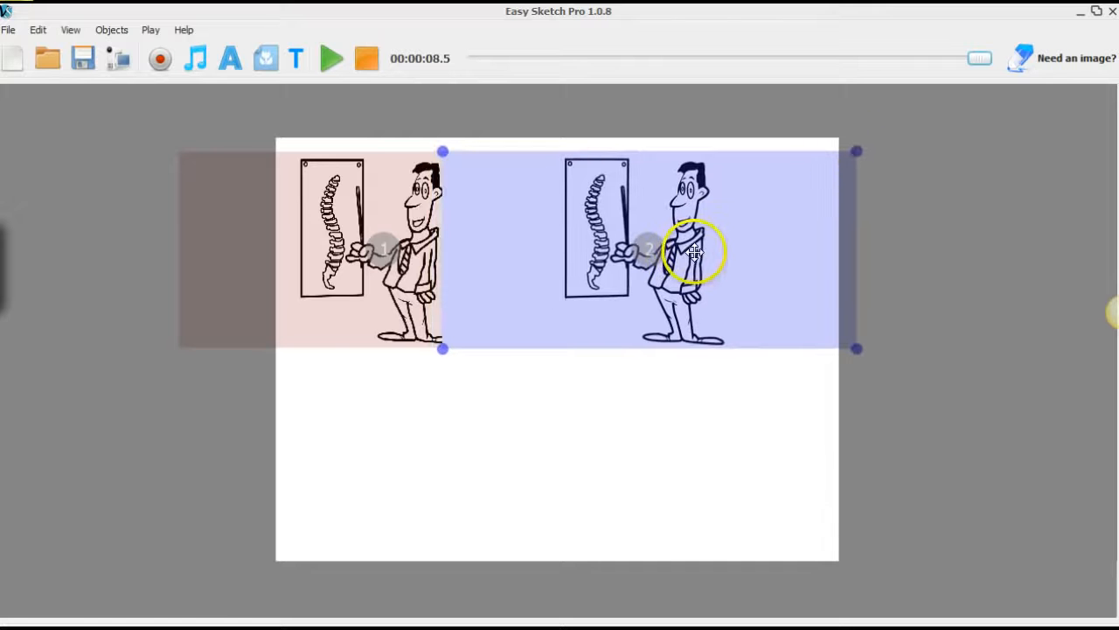
# - Fix the camera for the second drawing and set its Draw By Hand drawing time to 7 seconds
pyautogui.rightClick(746, 210)
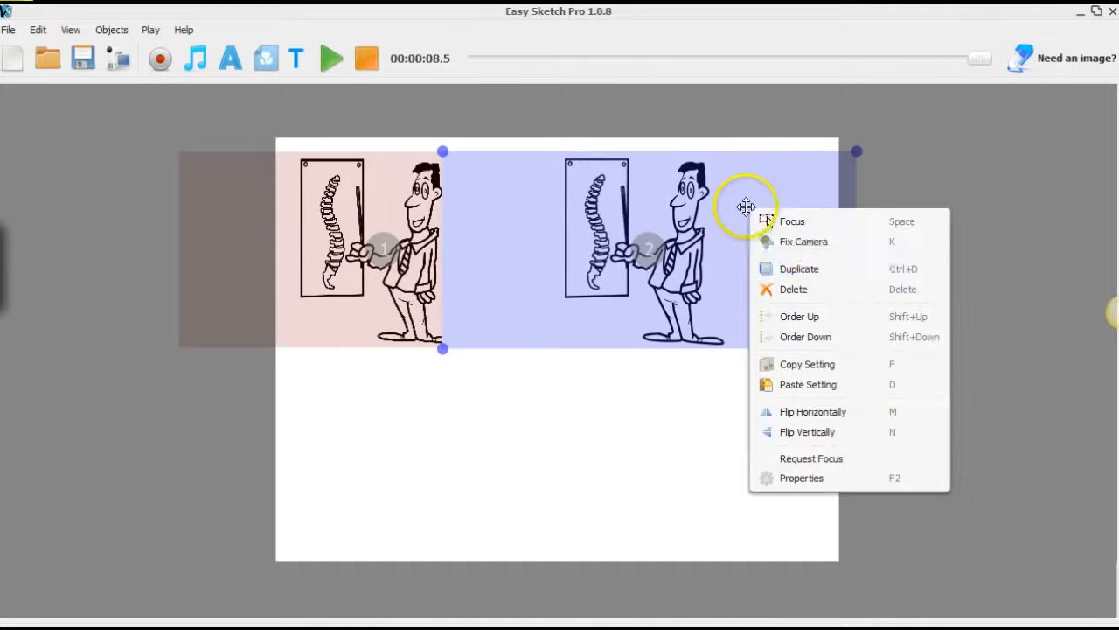
pyautogui.click(792, 241)
pyautogui.rightClick(739, 222)
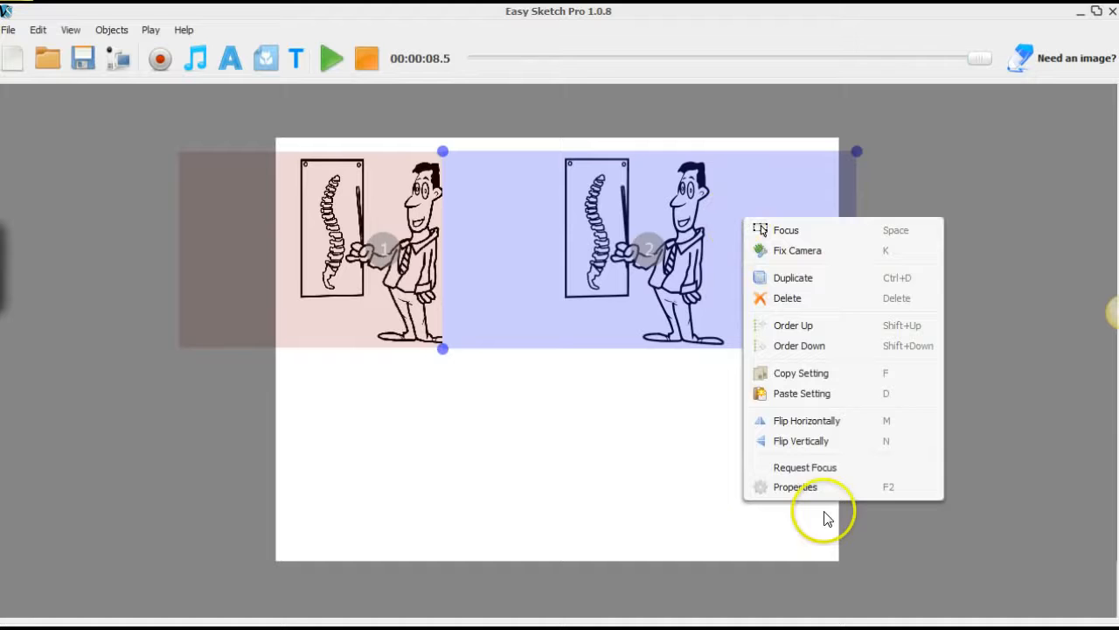
pyautogui.click(783, 488)
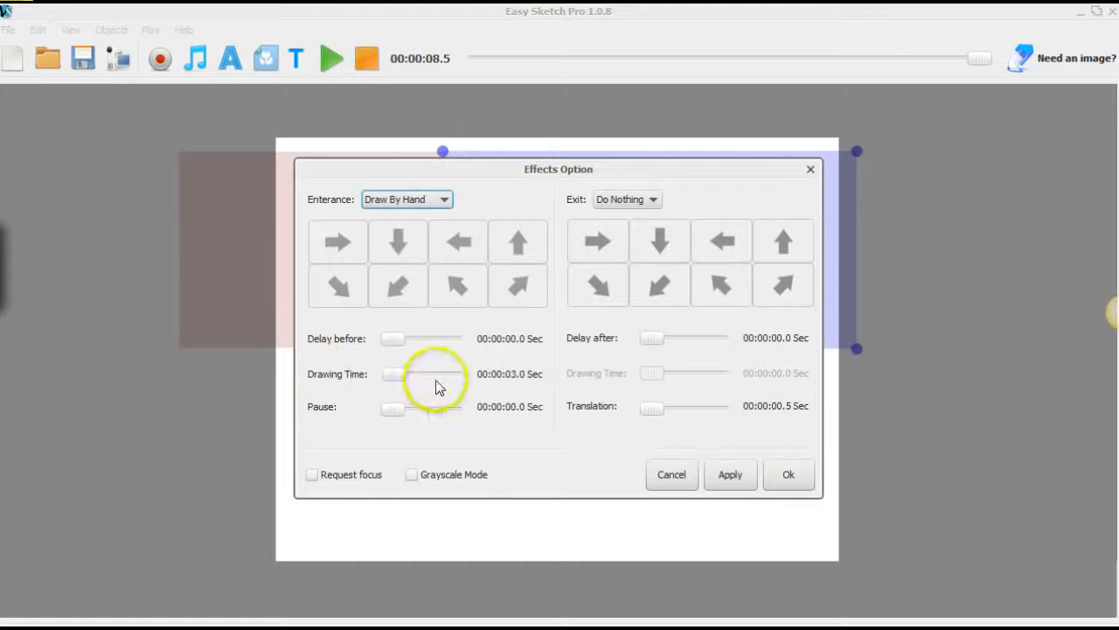
pyautogui.moveTo(391, 379); pyautogui.dragTo(391, 373)
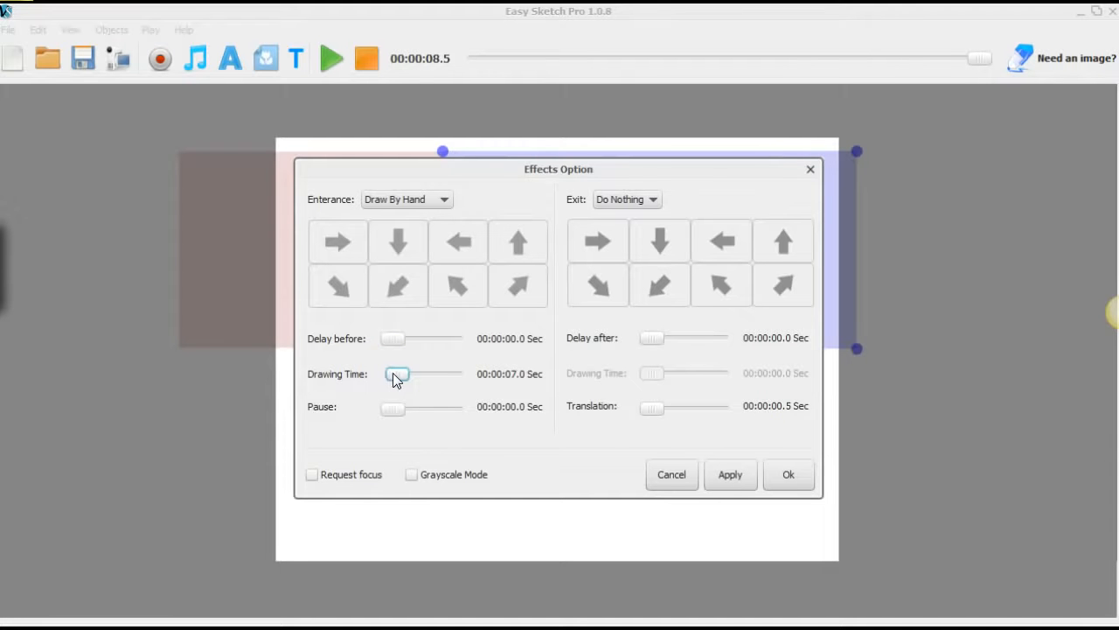
pyautogui.moveTo(393, 373); pyautogui.dragTo(393, 373)
pyautogui.moveTo(393, 374); pyautogui.dragTo(392, 381)
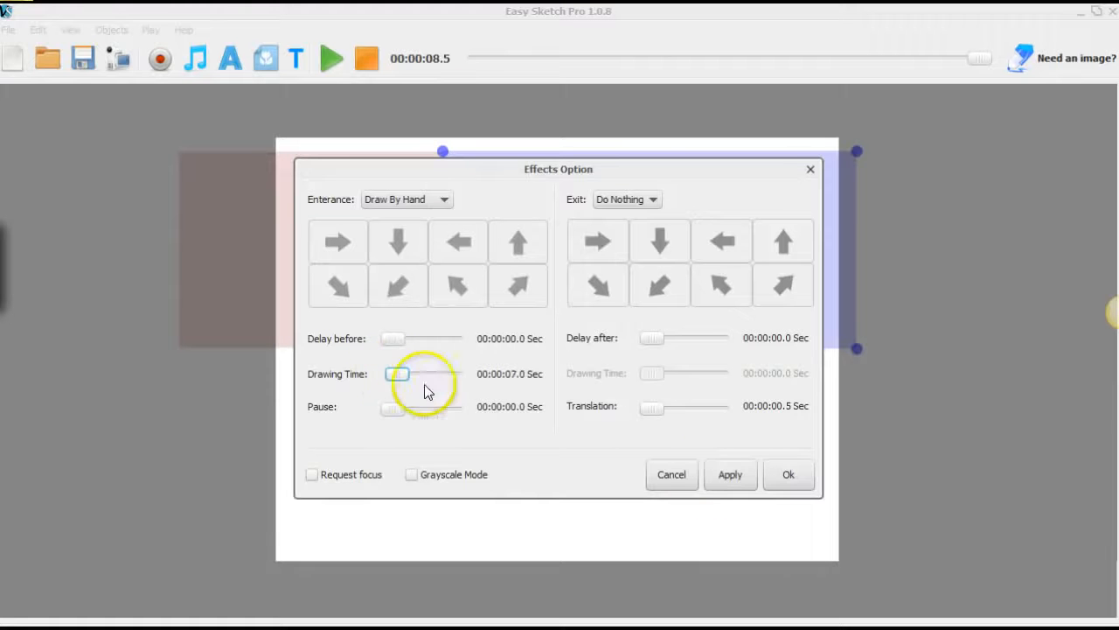
pyautogui.click(724, 477)
pyautogui.click(790, 475)
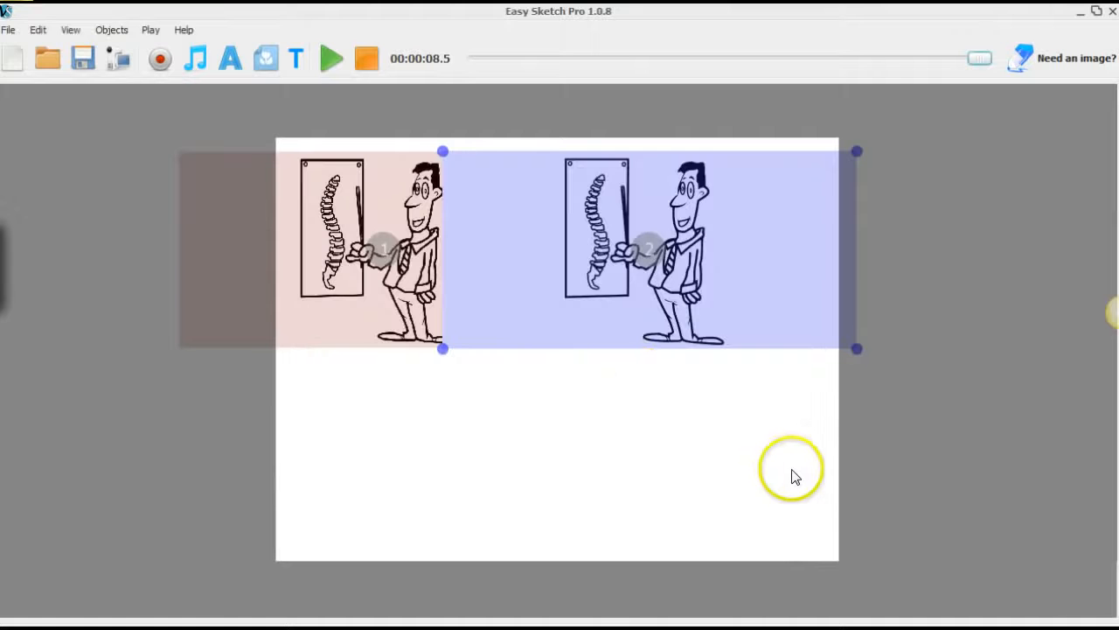
pyautogui.click(577, 358)
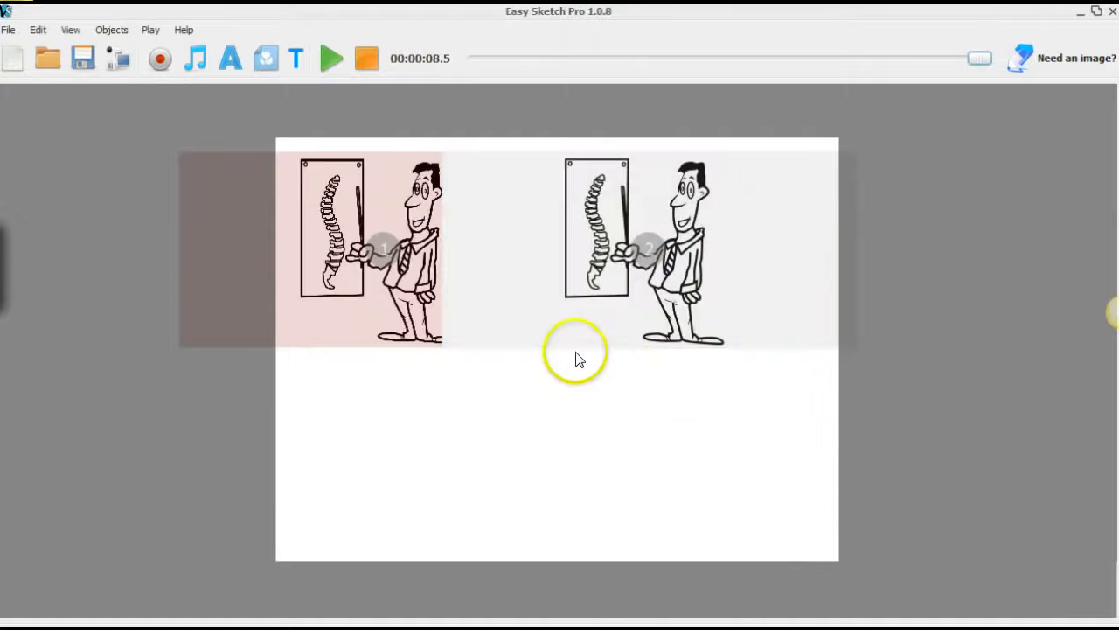
# - Play the sketch with both drawings, and open chiropractor-2-new-bmp.svg from the Inkscape-SVG folder in Notepad++
pyautogui.click(331, 58)
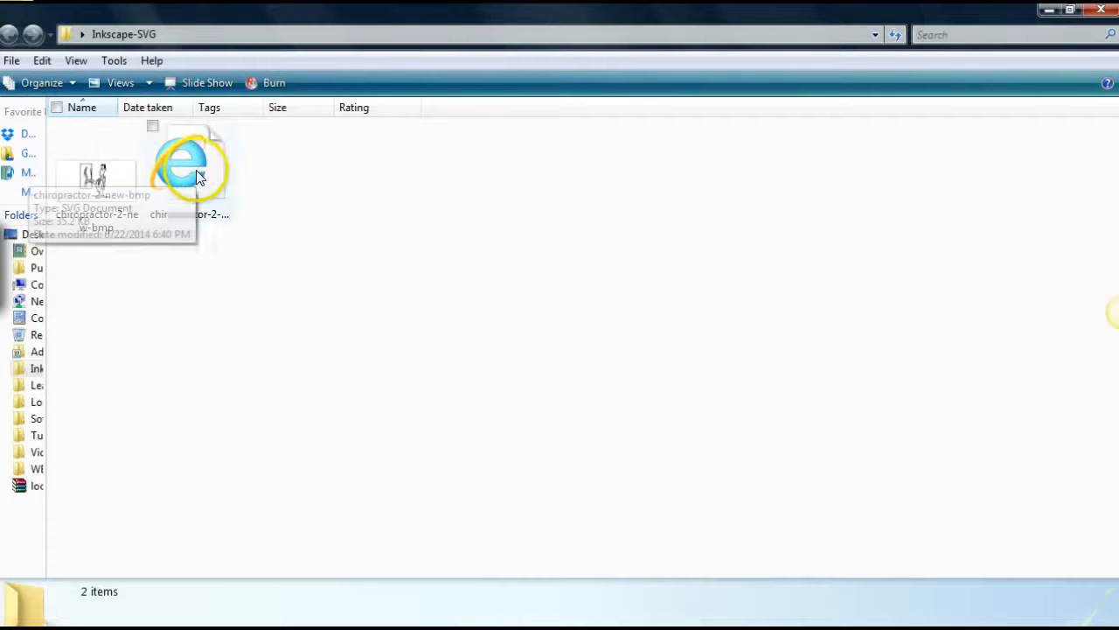
pyautogui.click(209, 169)
pyautogui.rightClick(208, 169)
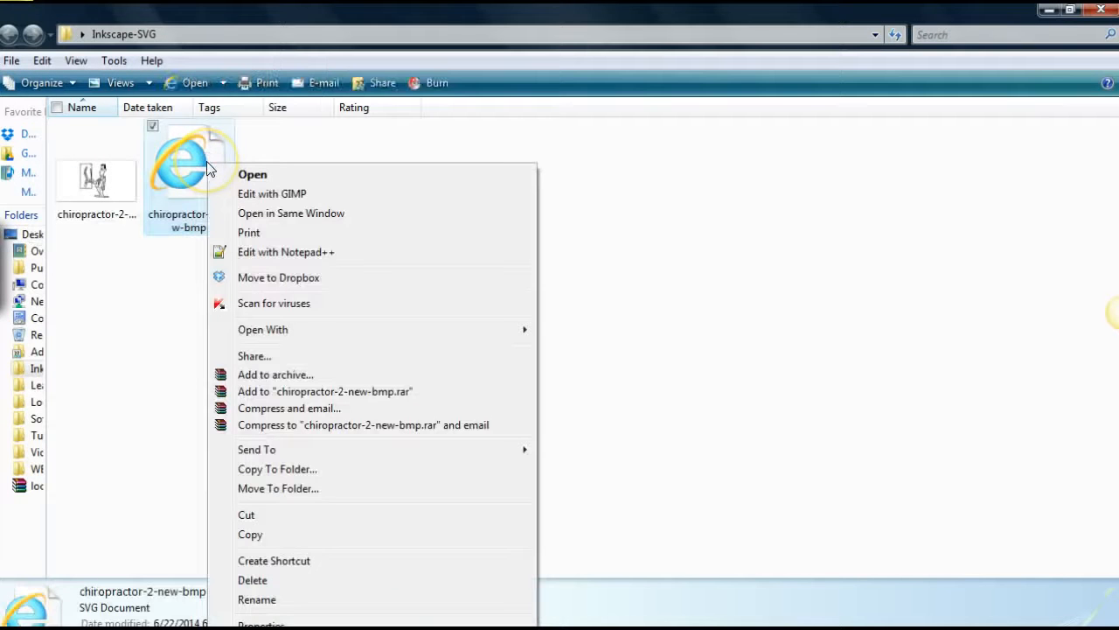
pyautogui.click(301, 254)
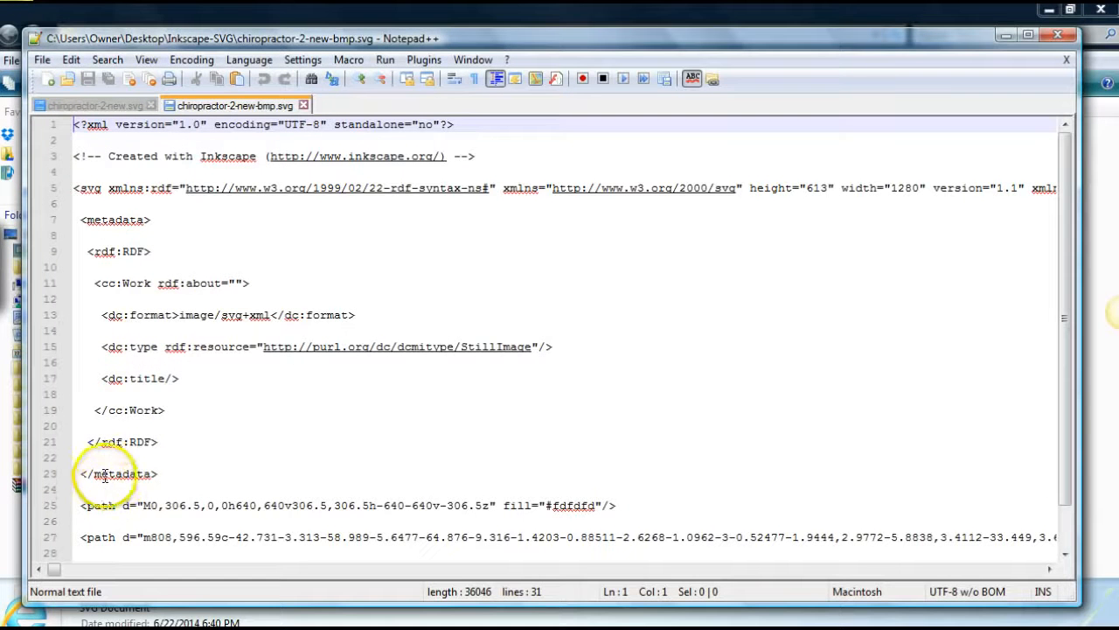
# - Delete the path element filled with #fdfdfd and the blank lines it leaves, and save and close the SVG file
pyautogui.moveTo(617, 504); pyautogui.dragTo(78, 505)
pyautogui.press('Delete')
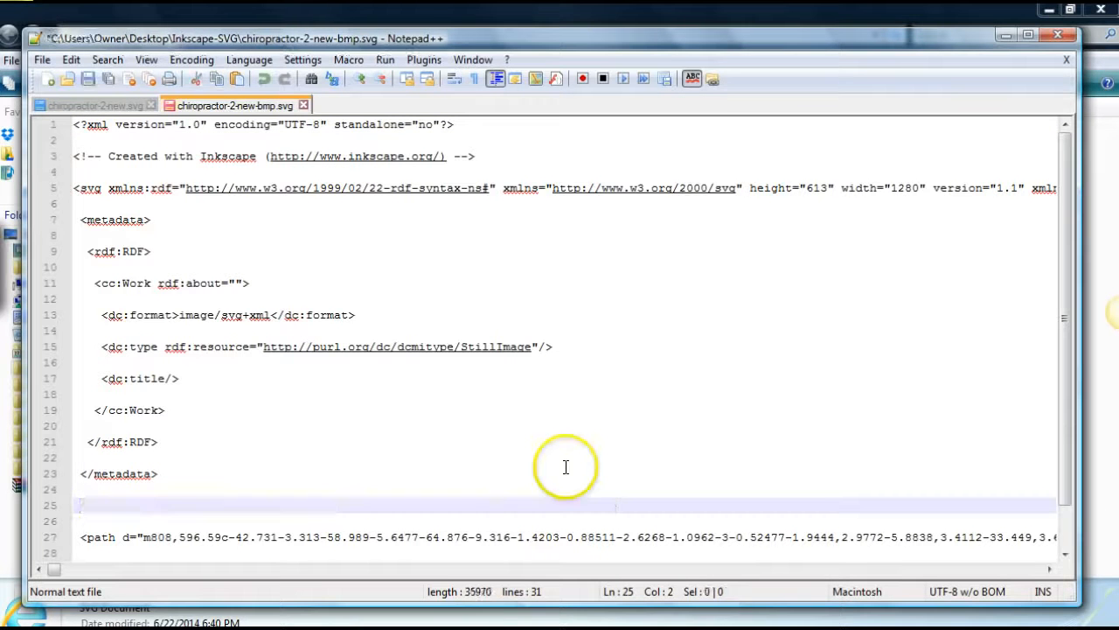
pyautogui.click(81, 537)
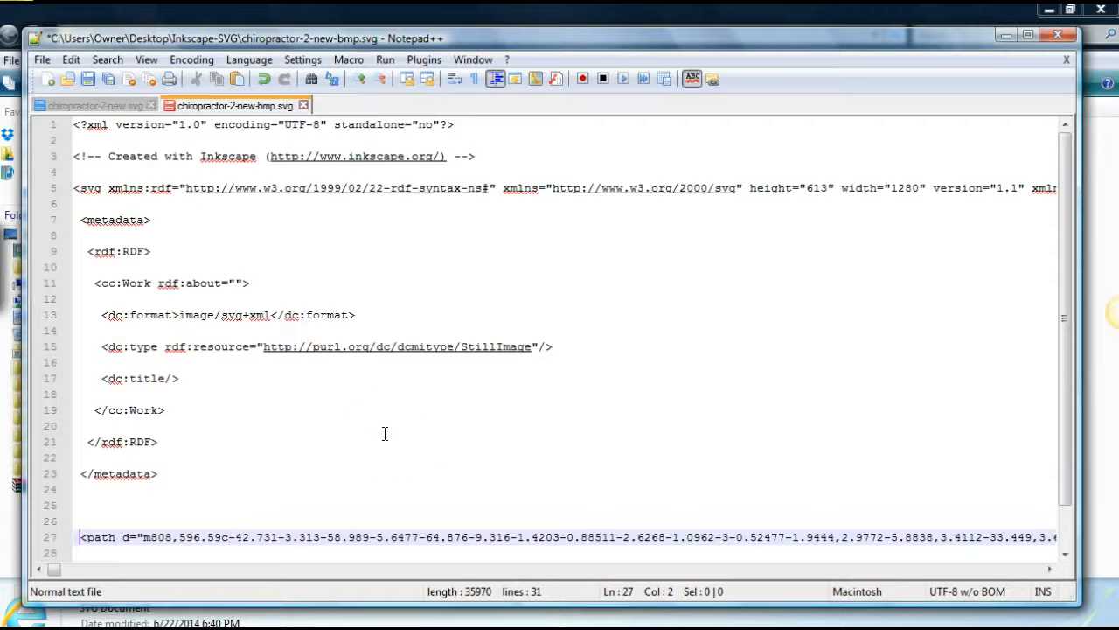
pyautogui.press('BackSpace')
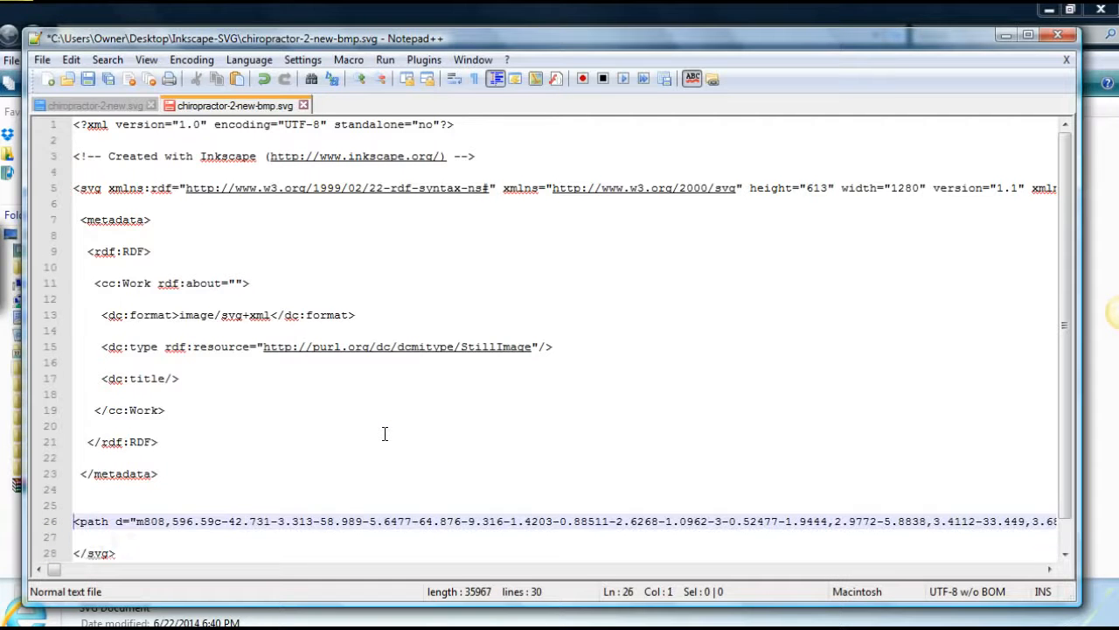
pyautogui.press('BackSpace')
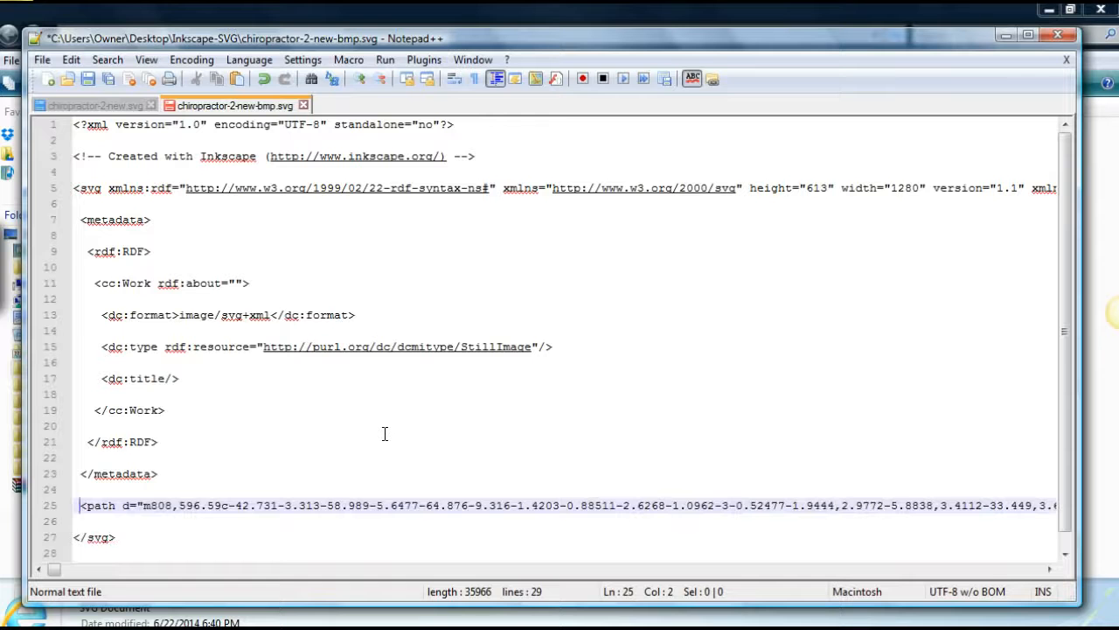
pyautogui.click(88, 80)
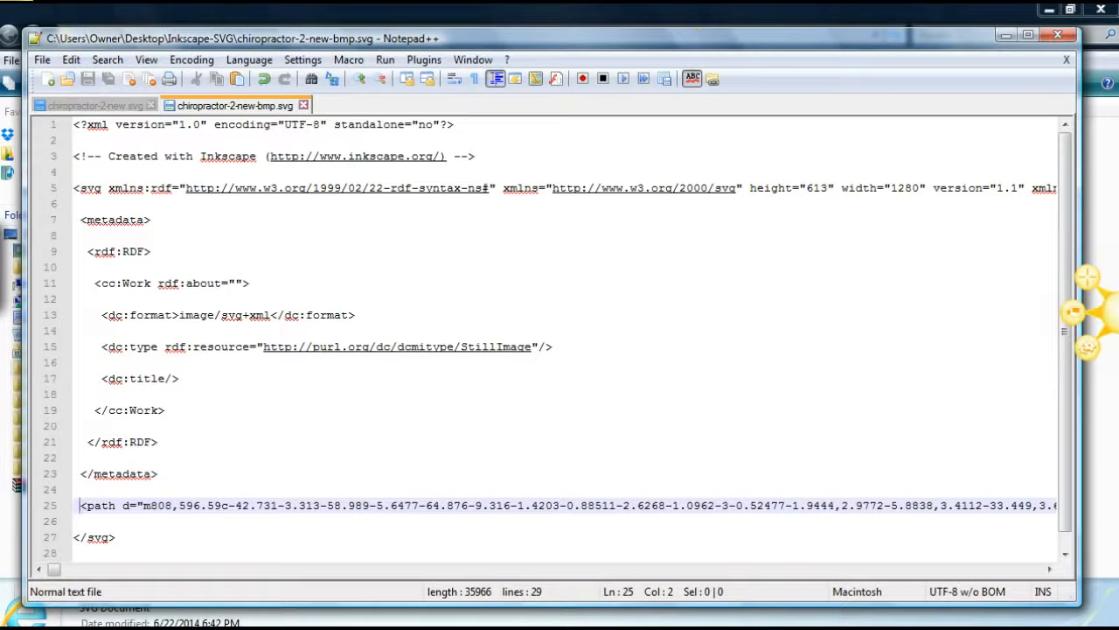
pyautogui.click(1055, 35)
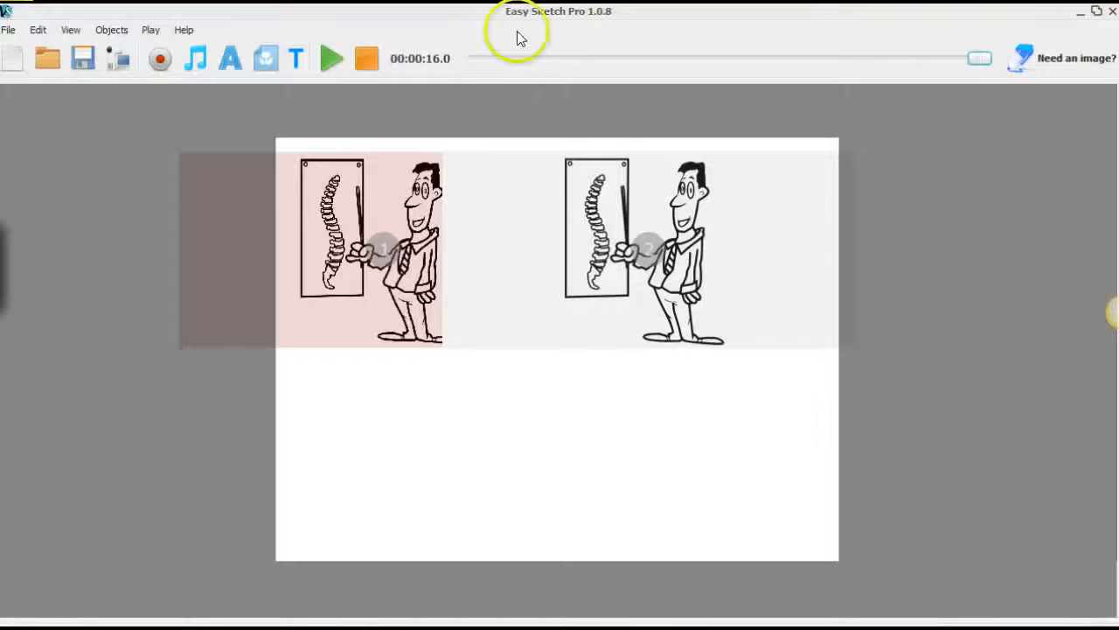
# - In Easy Sketch Pro, import the edited chiropractor-2-new-bmp.svg from the Inkscape-SVG folder, keeping the importer's default noise and detail settings
pyautogui.click(263, 59)
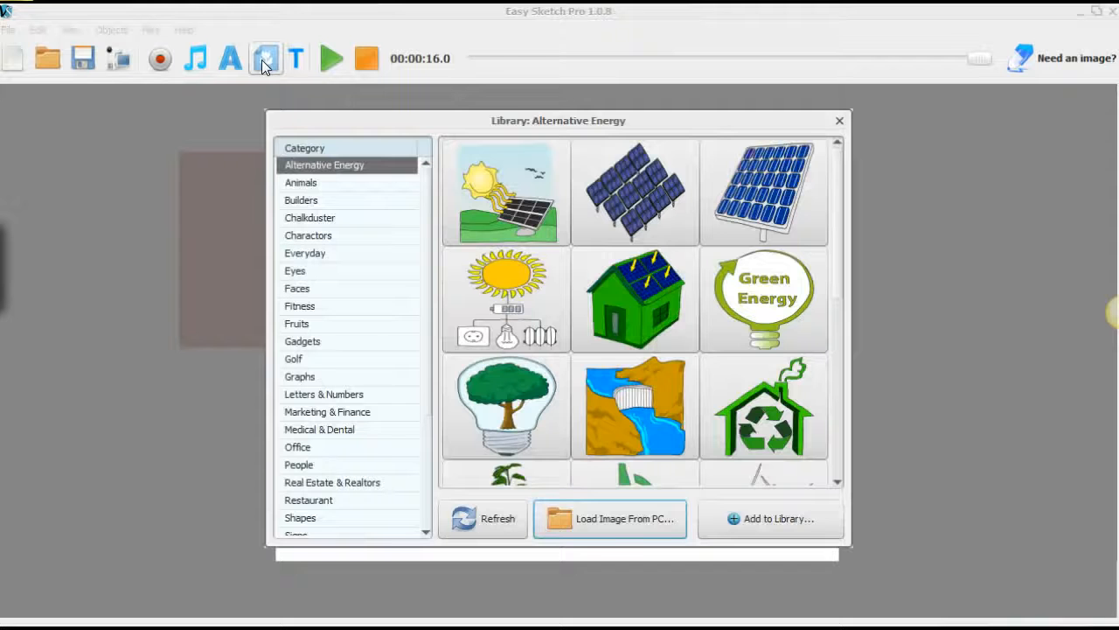
pyautogui.click(596, 518)
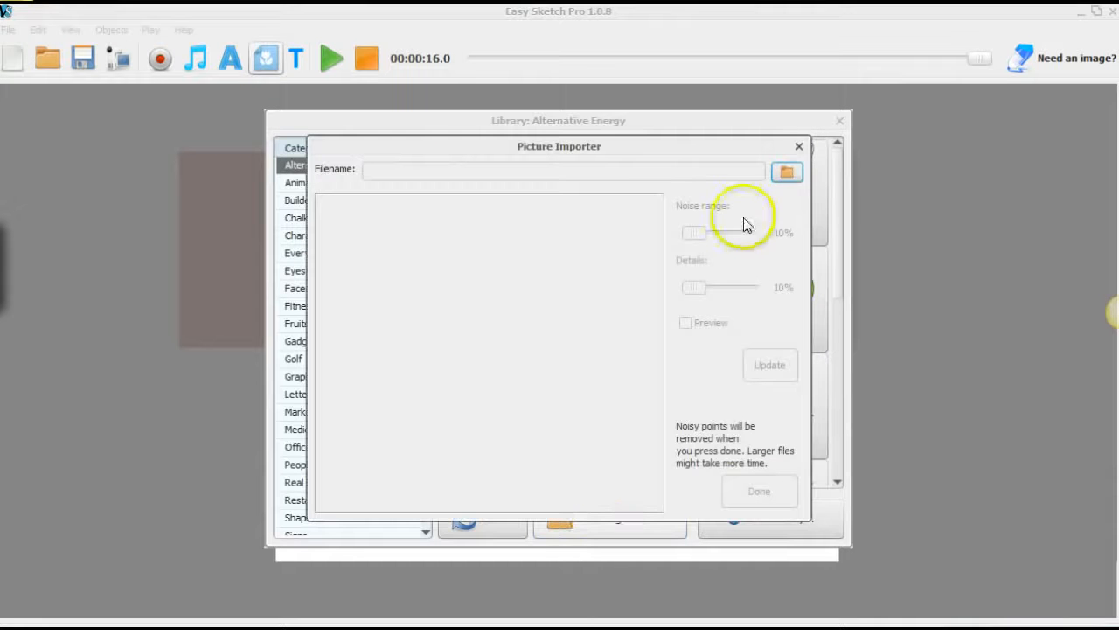
pyautogui.click(788, 174)
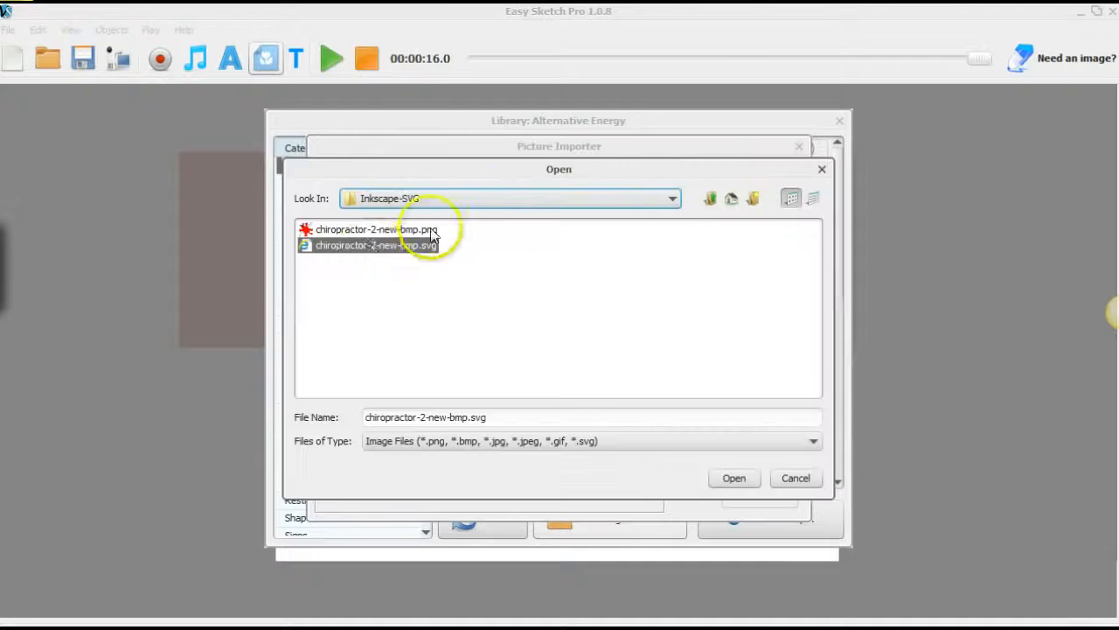
pyautogui.click(355, 234)
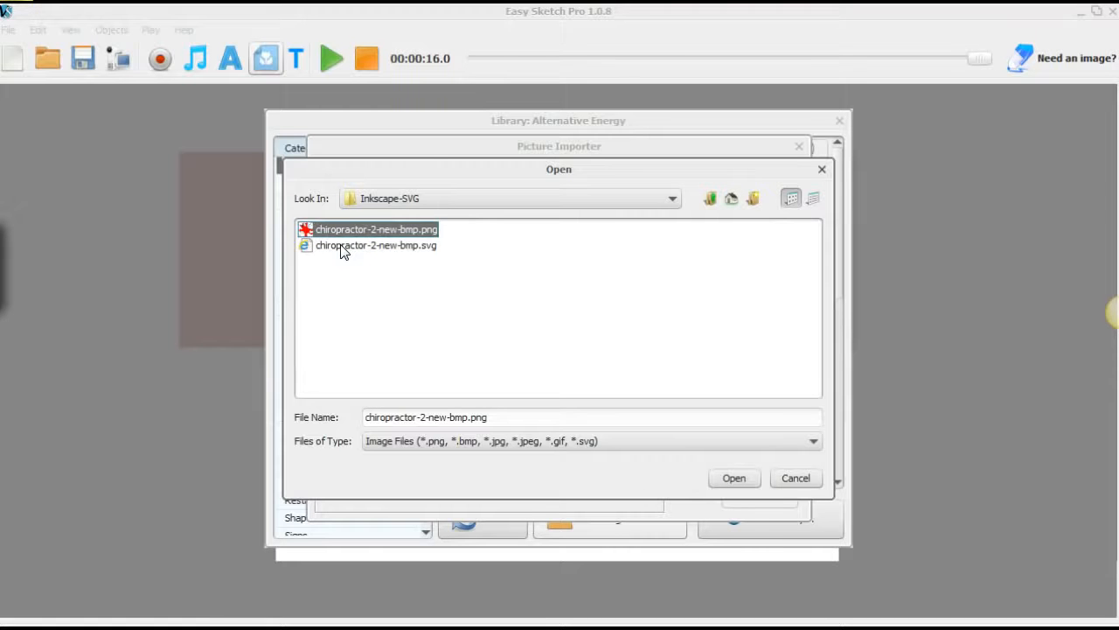
pyautogui.click(343, 247)
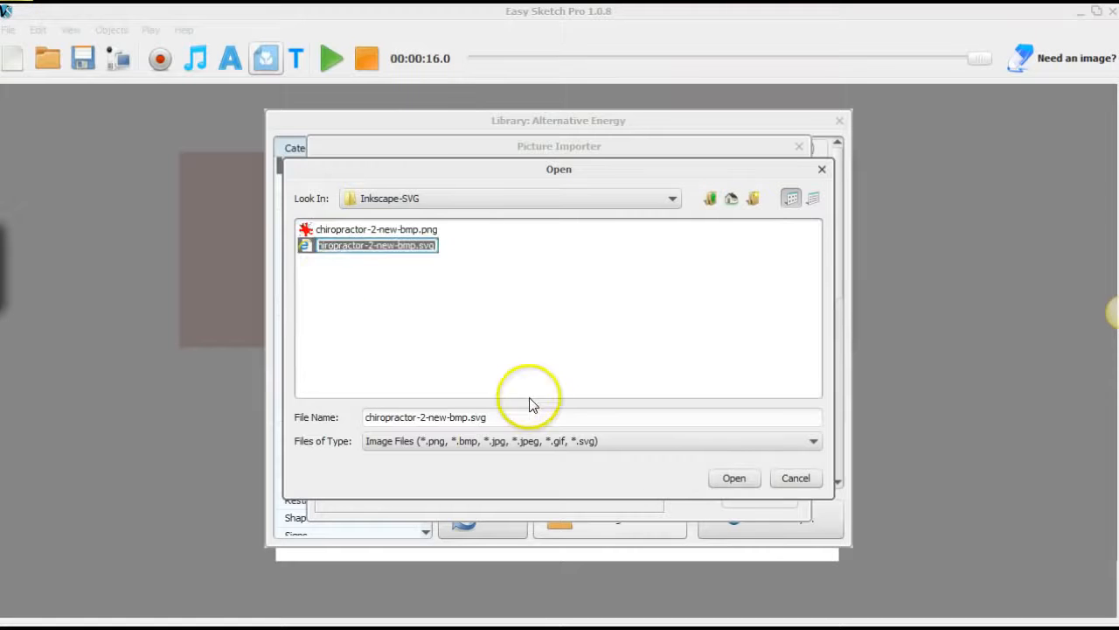
pyautogui.click(433, 306)
pyautogui.click(365, 248)
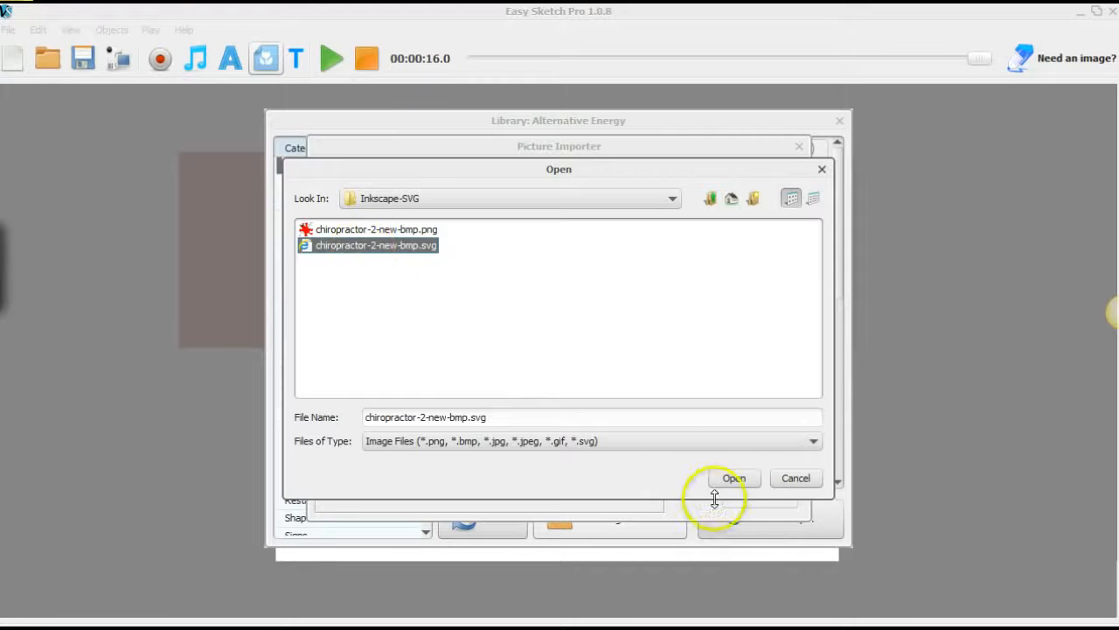
pyautogui.click(733, 479)
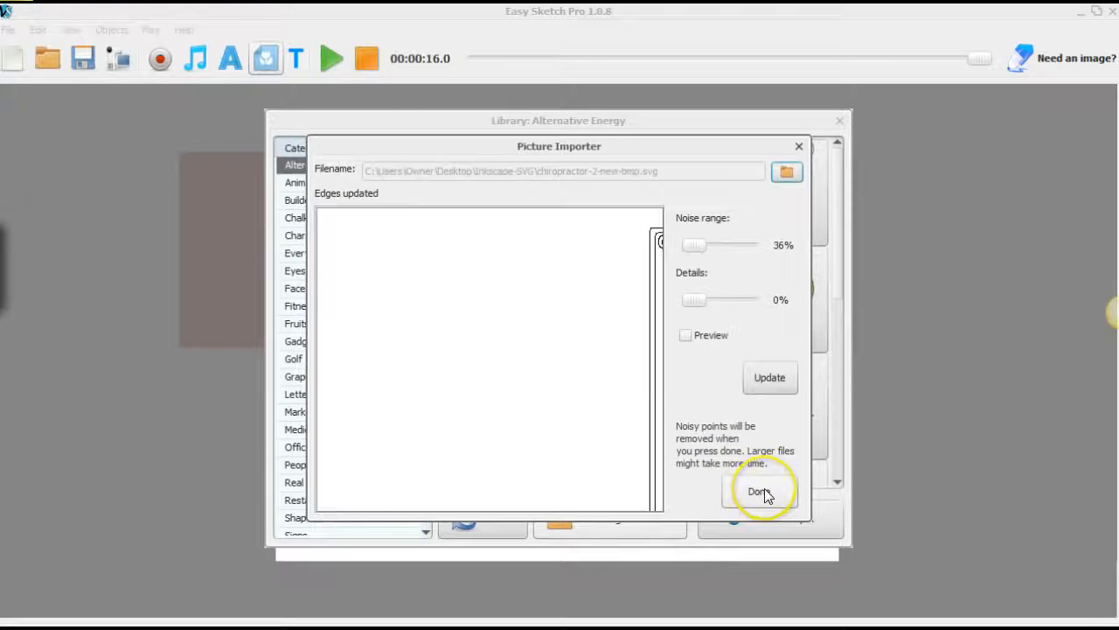
pyautogui.click(762, 493)
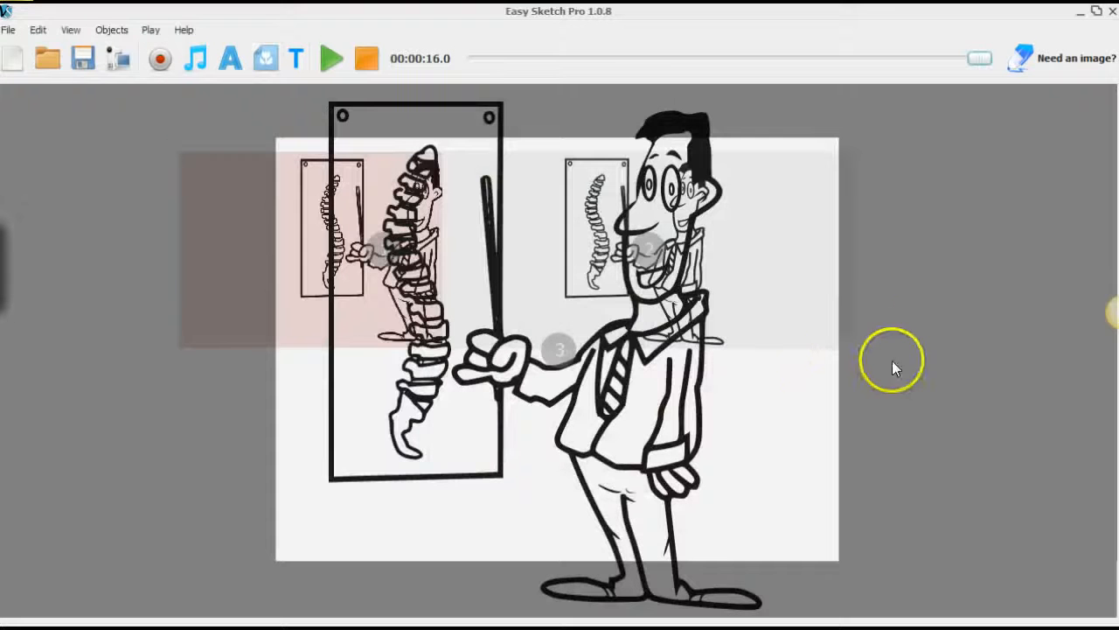
# - Shrink the newly imported drawing to about the size of the other two and place it centrally below them
pyautogui.click(924, 324)
pyautogui.moveTo(974, 180); pyautogui.dragTo(855, 277)
pyautogui.moveTo(999, 178); pyautogui.dragTo(646, 343)
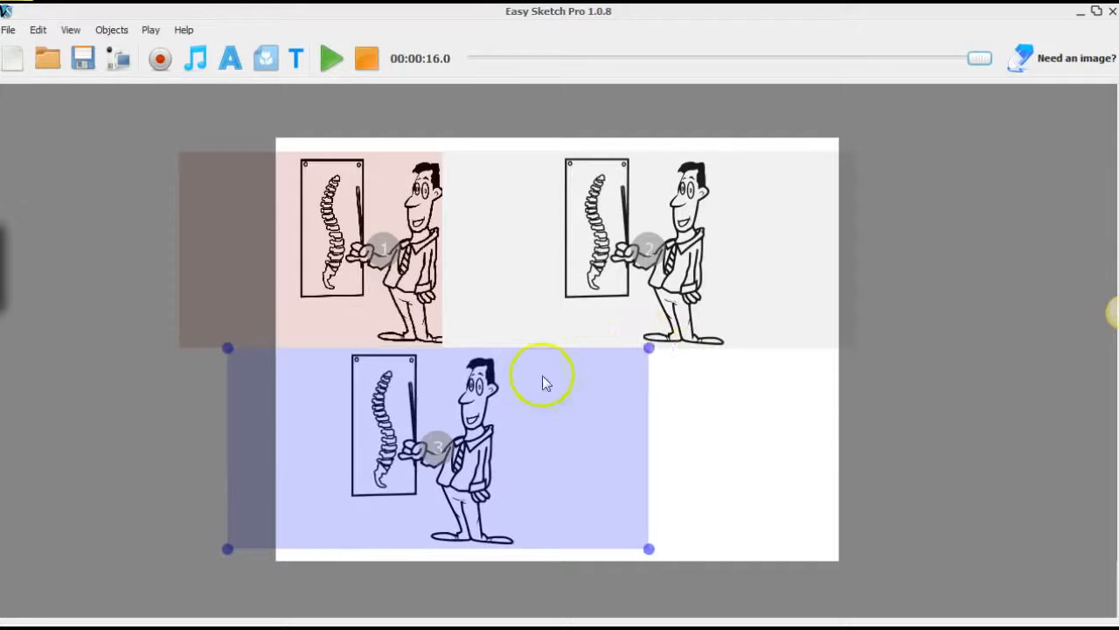
pyautogui.moveTo(474, 426); pyautogui.dragTo(534, 427)
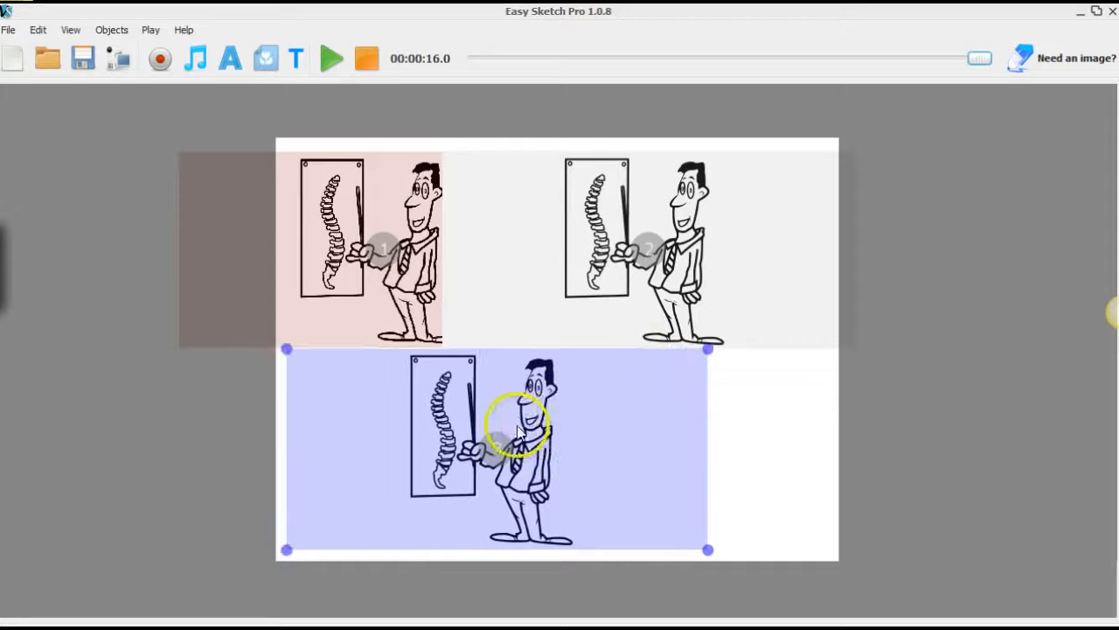
# - Fix the camera for the third drawing and set its Draw By Hand drawing time to 8 seconds
pyautogui.rightClick(574, 417)
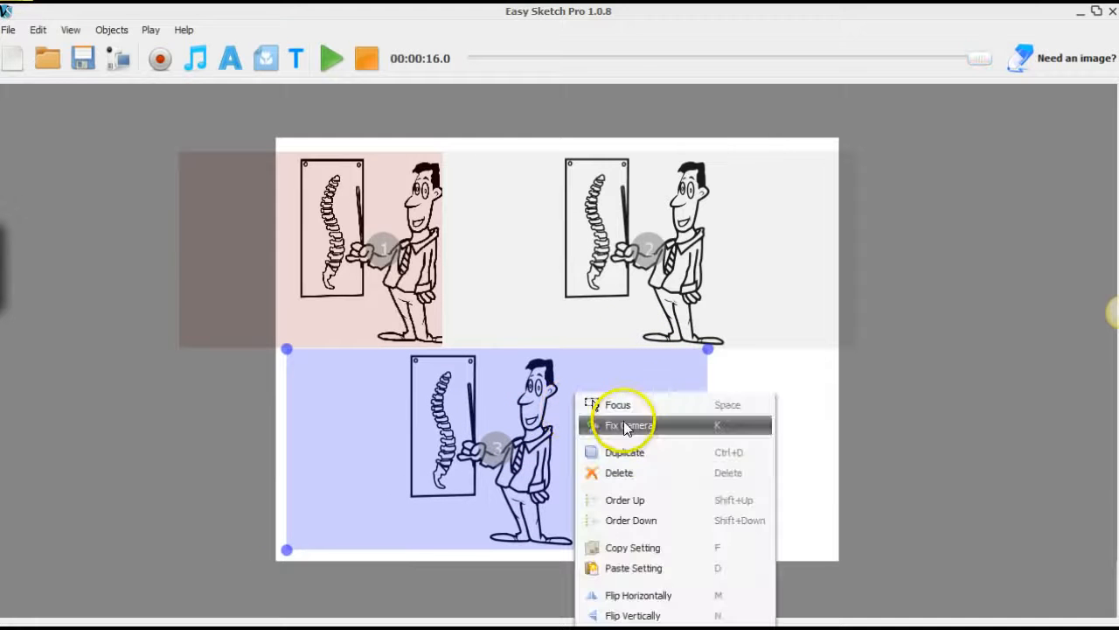
pyautogui.click(603, 401)
pyautogui.rightClick(604, 398)
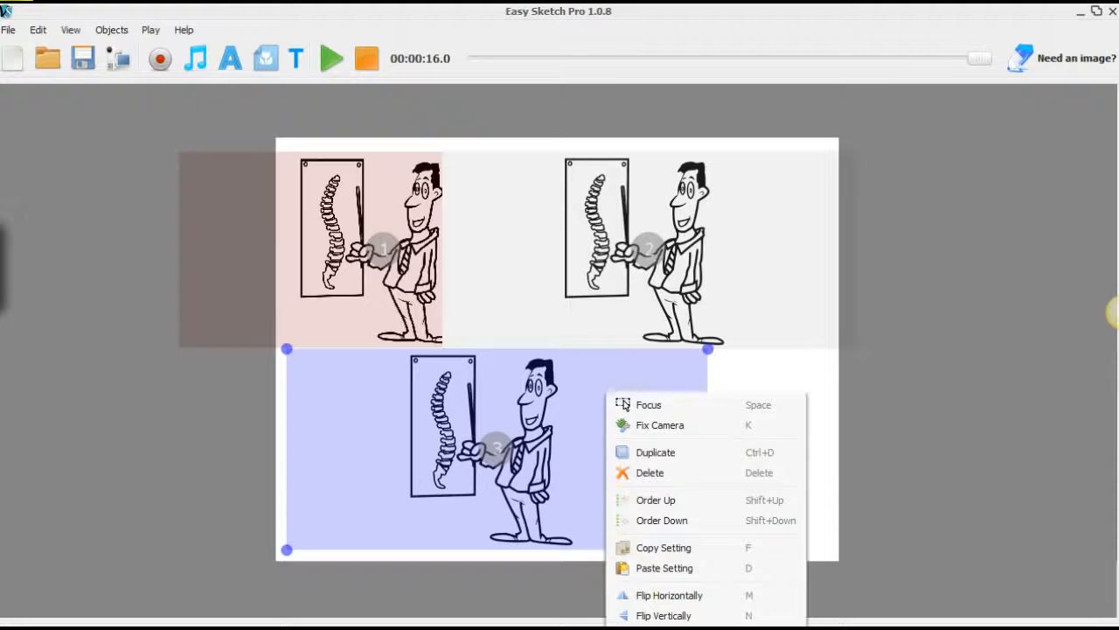
pyautogui.click(639, 628)
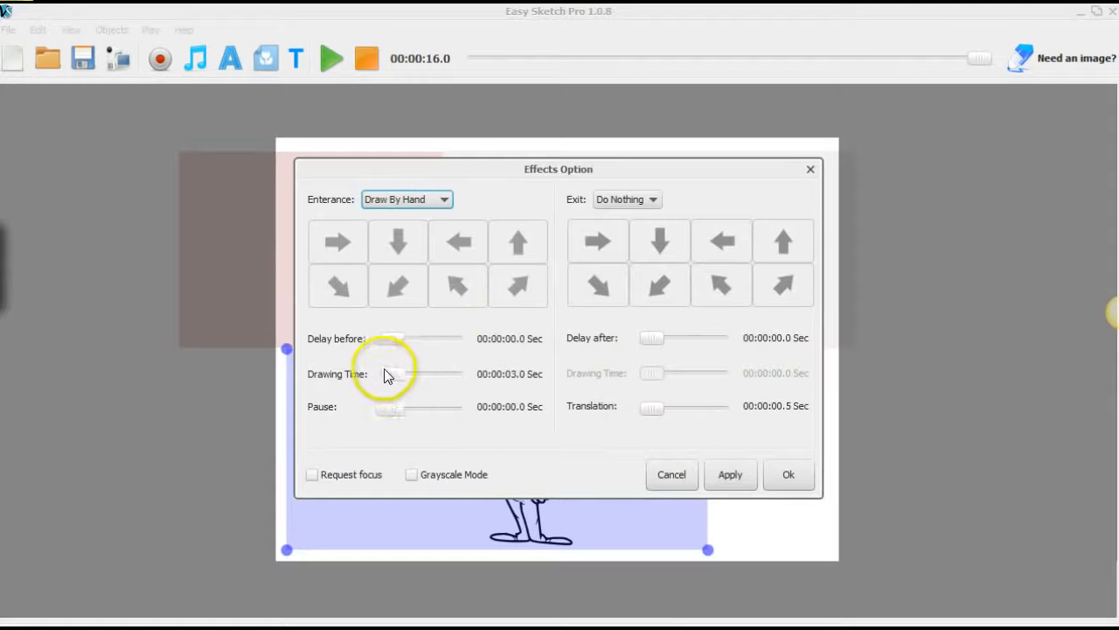
pyautogui.moveTo(392, 372); pyautogui.dragTo(399, 375)
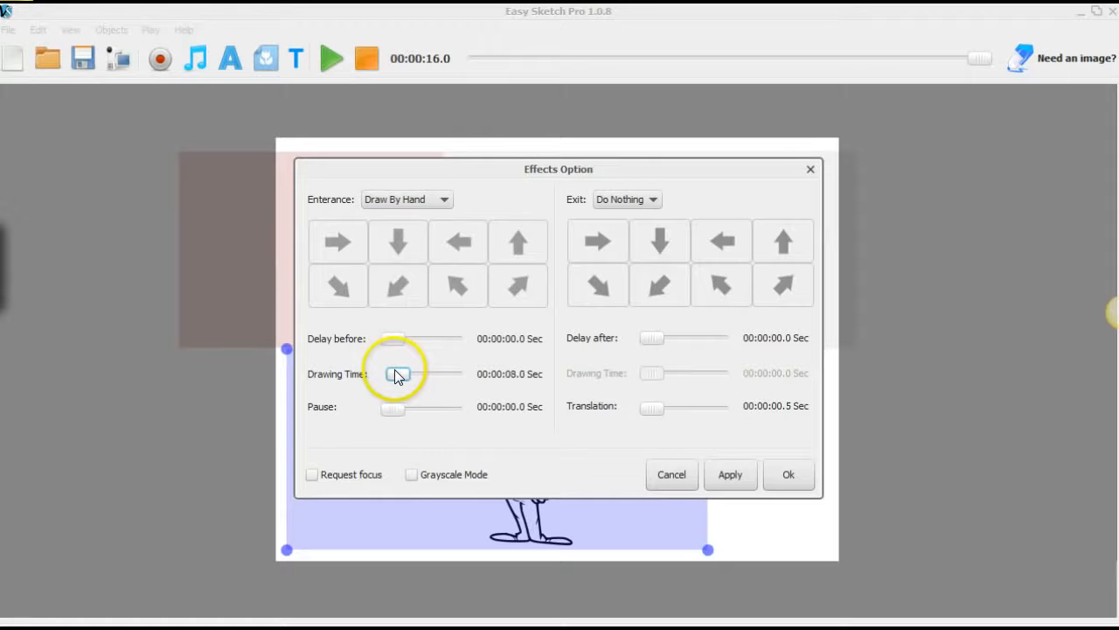
pyautogui.click(787, 476)
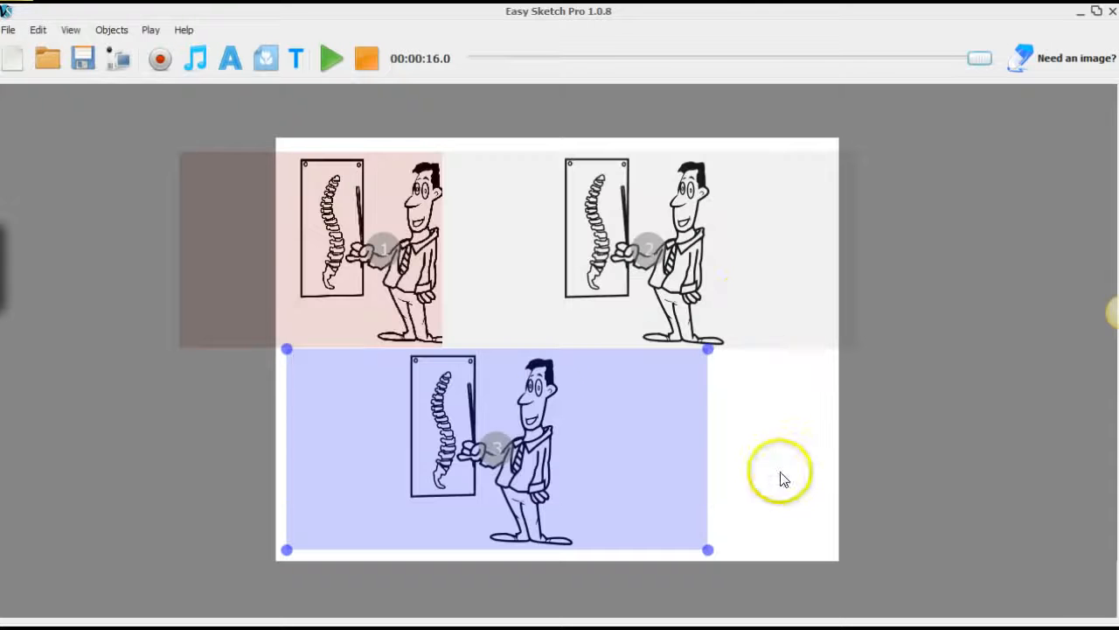
# - Play the sketch to compare how the three chiropractor drawings are drawn by hand
pyautogui.click(331, 58)
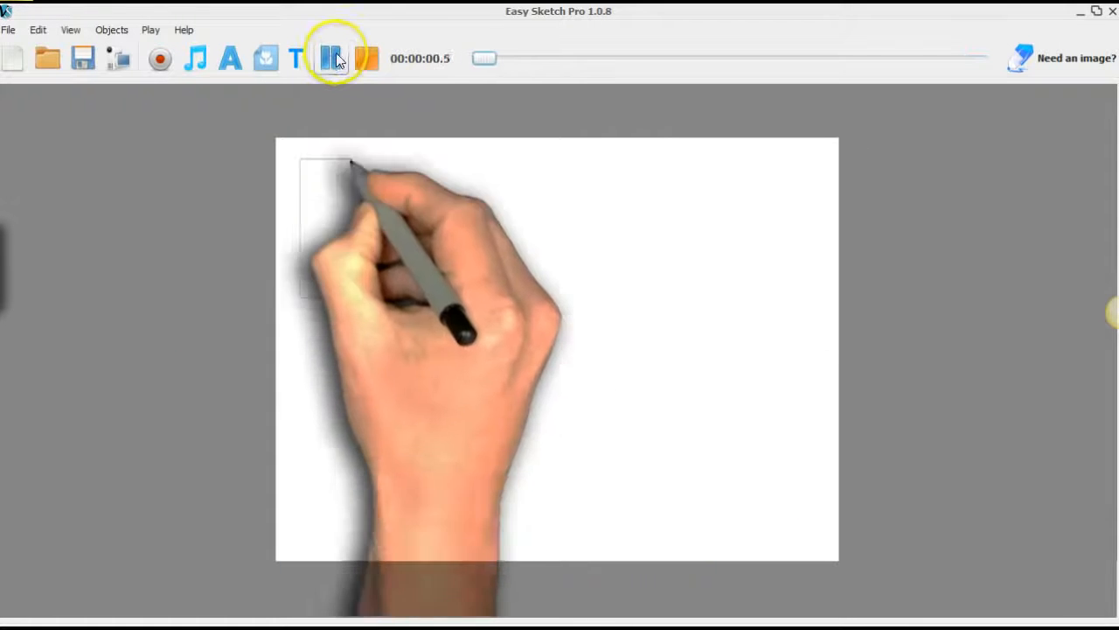